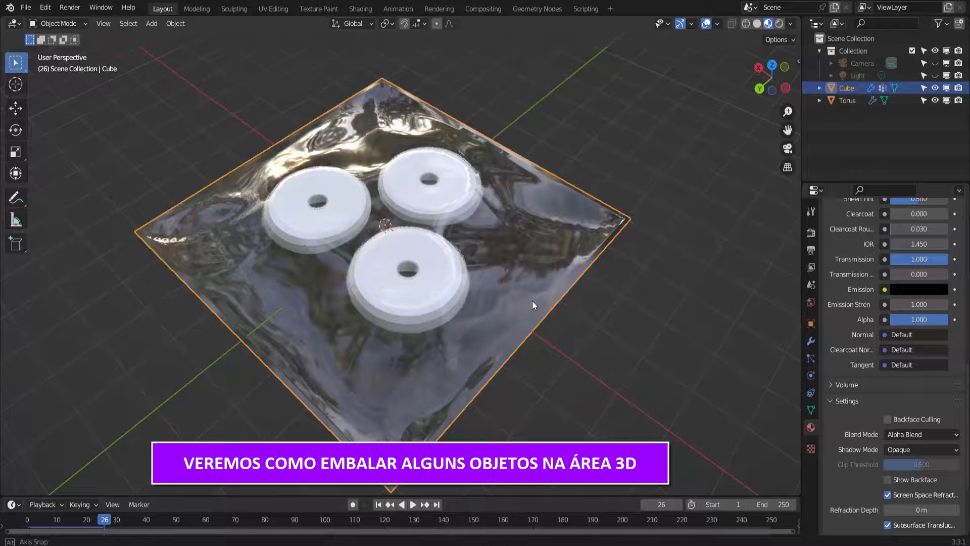
# Start a new General file to replace the finished packaging scene
pyautogui.moveTo(531, 301); pyautogui.dragTo(668, 270, button='middle')
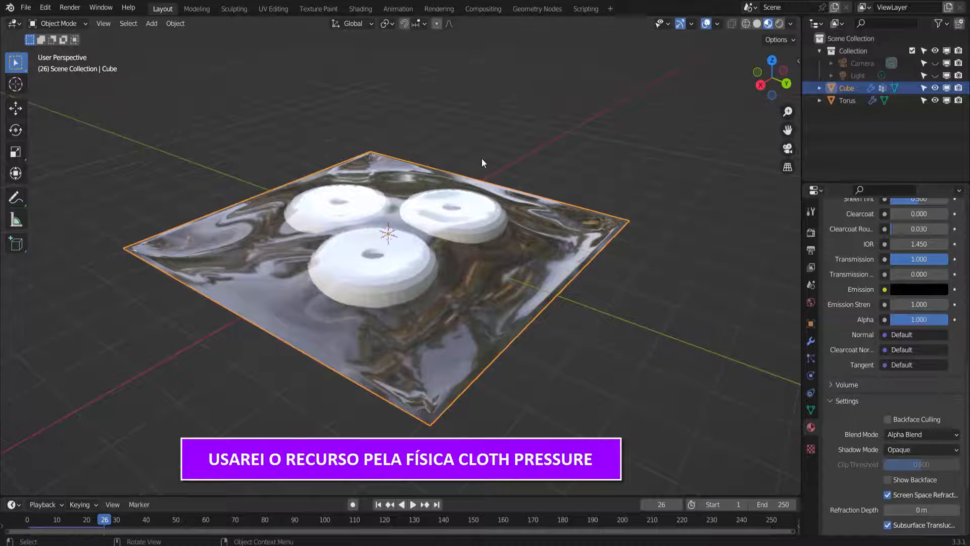
pyautogui.moveTo(481, 158); pyautogui.dragTo(556, 148, button='middle')
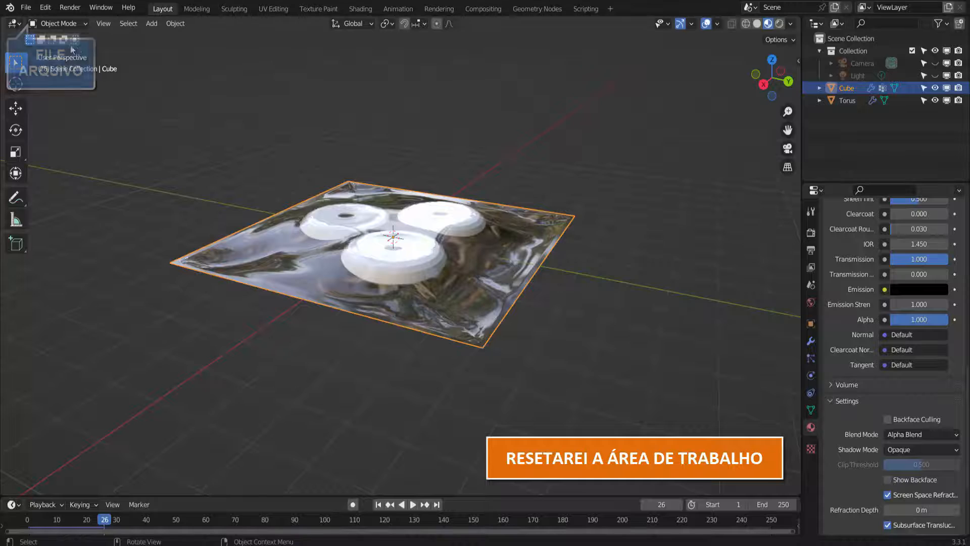
pyautogui.click(27, 8)
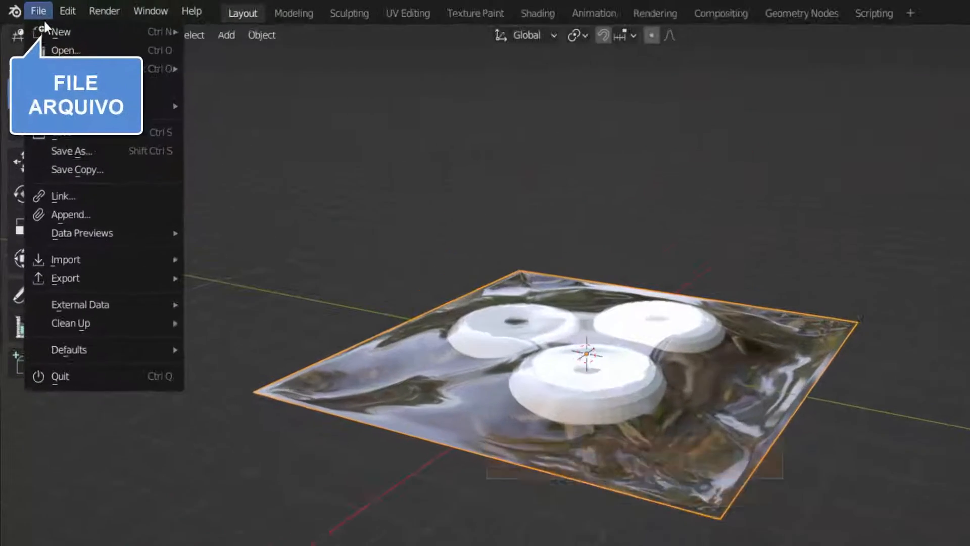
pyautogui.moveTo(46, 31)
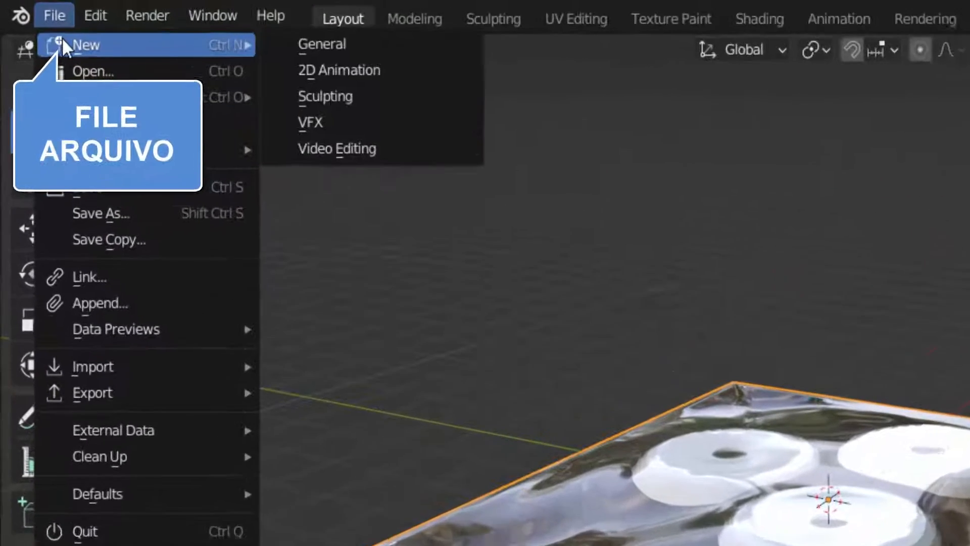
pyautogui.click(252, 34)
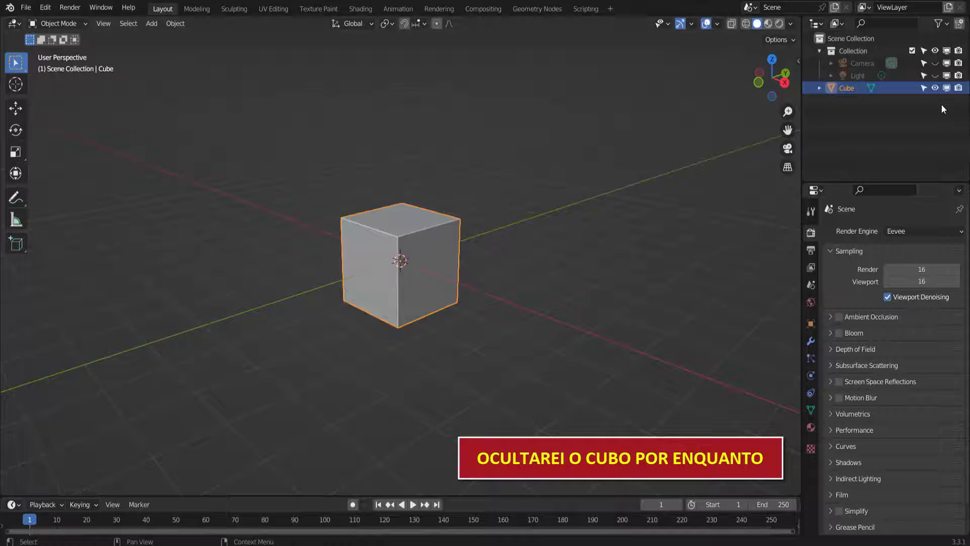
# Hide the default cube and add a torus mesh at the scene's centre
pyautogui.click(934, 88)
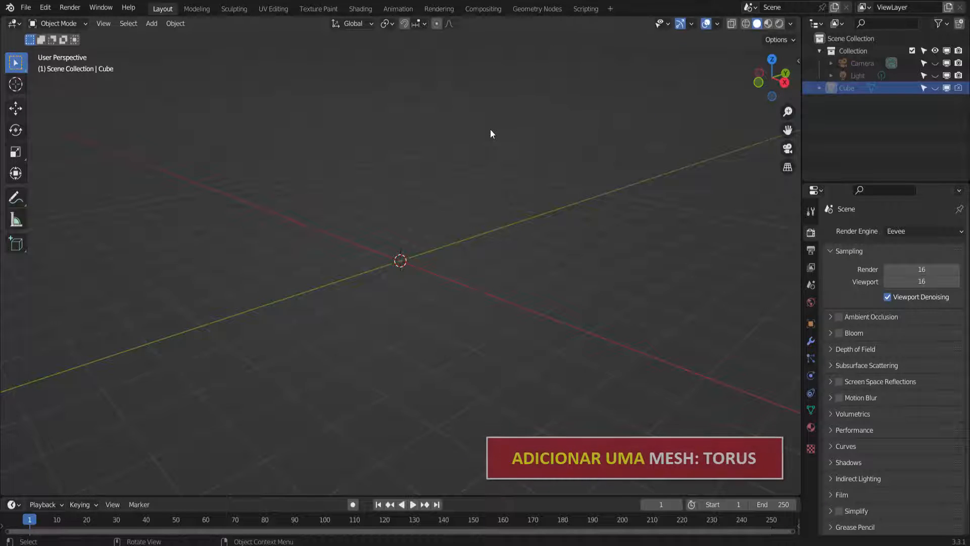
pyautogui.click(151, 23)
pyautogui.moveTo(154, 35)
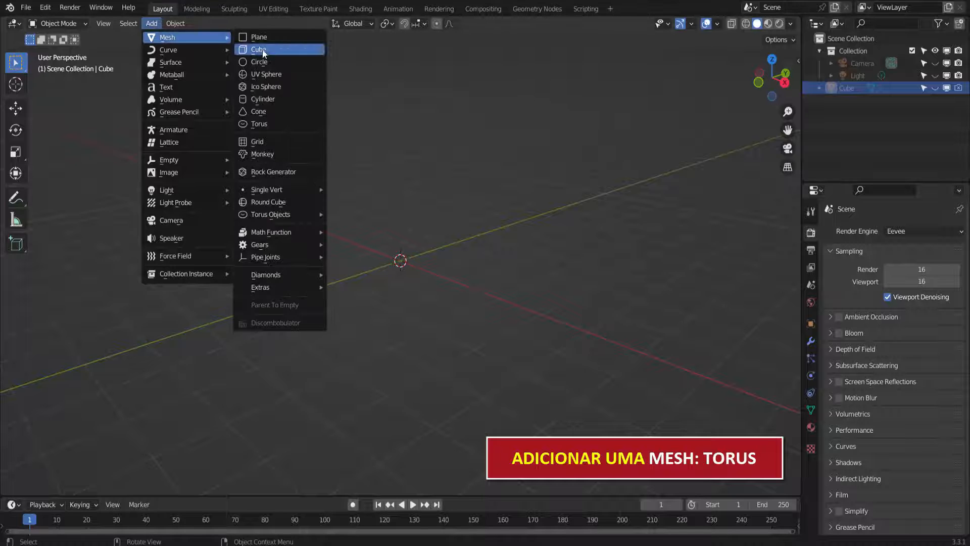
pyautogui.click(269, 123)
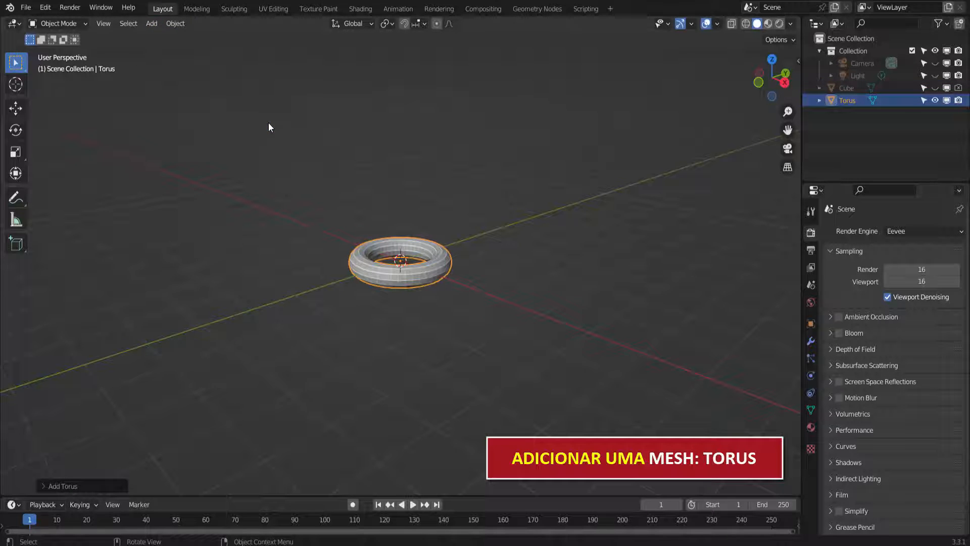
# In Edit Mode, select an edge loop on the torus's inner wall and grow the selection across the inner faces
pyautogui.scroll(6, 538, 253)
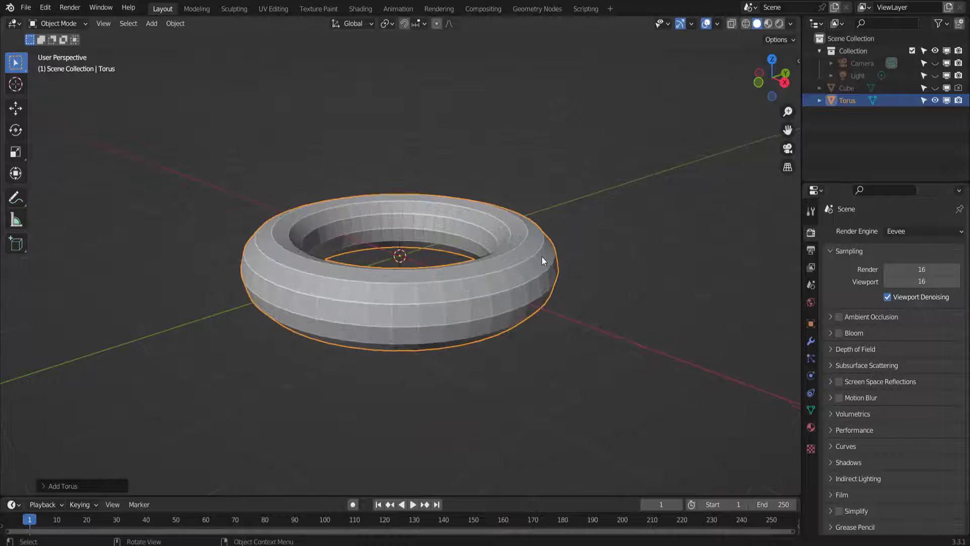
pyautogui.moveTo(586, 260); pyautogui.dragTo(617, 278, button='middle')
pyautogui.click(67, 24)
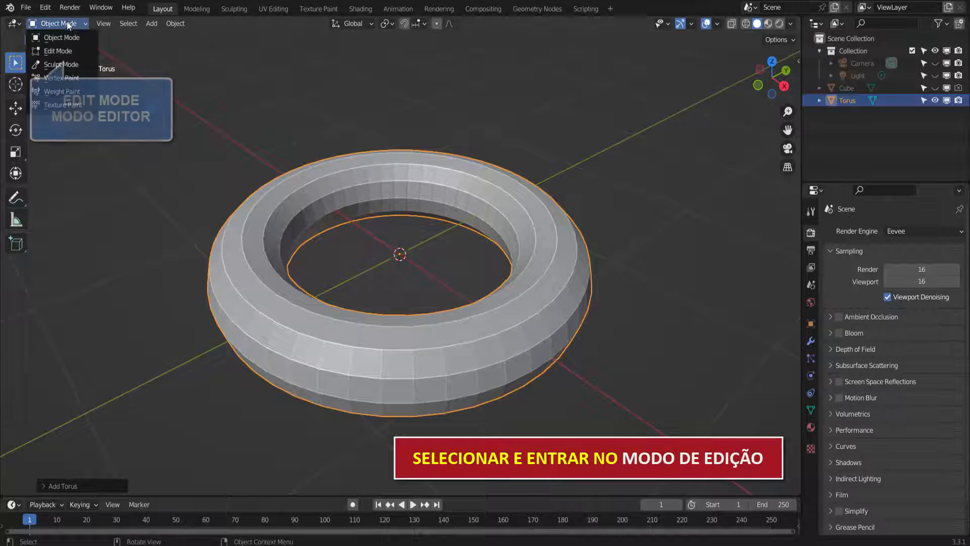
pyautogui.click(58, 52)
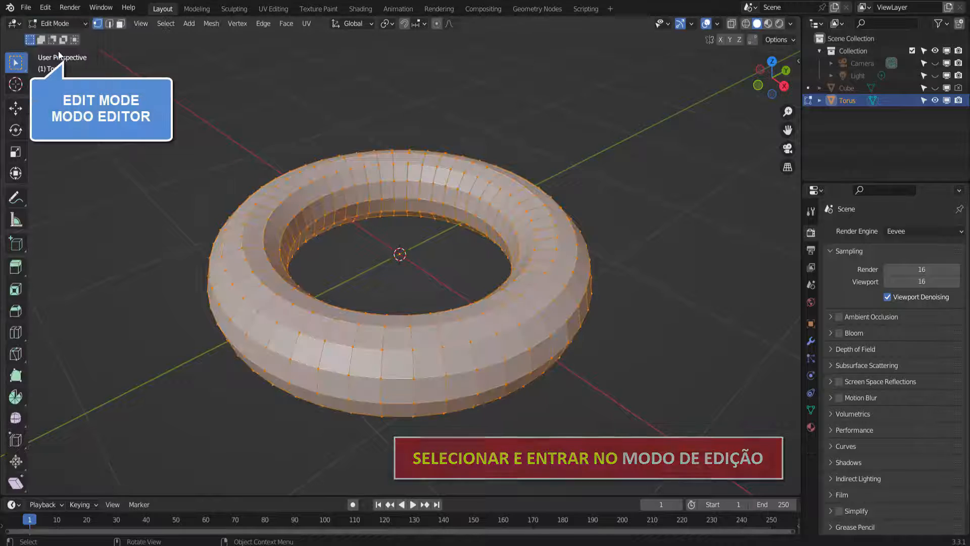
pyautogui.click(638, 148)
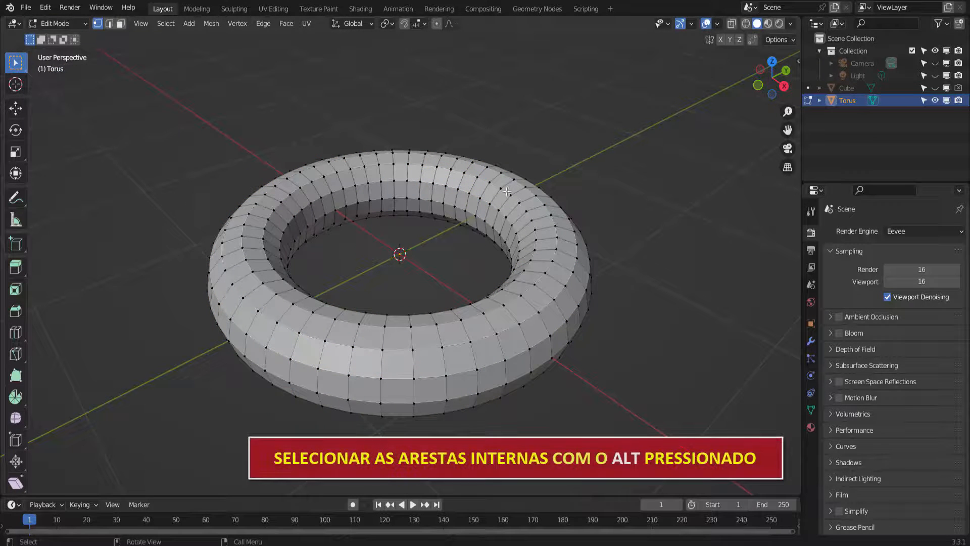
pyautogui.keyDown('alt'); pyautogui.click(448, 203); pyautogui.keyUp('alt')
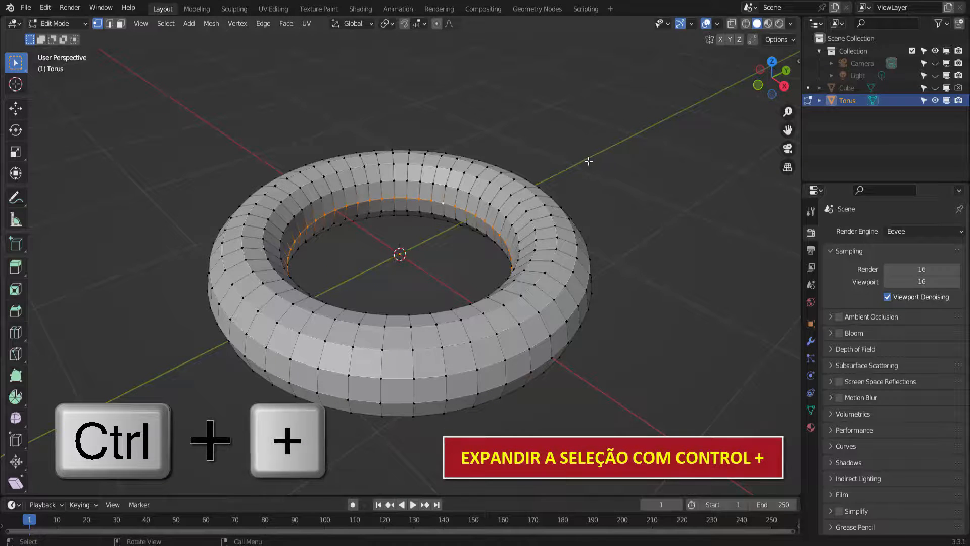
pyautogui.press('ctrl+KP_Add')
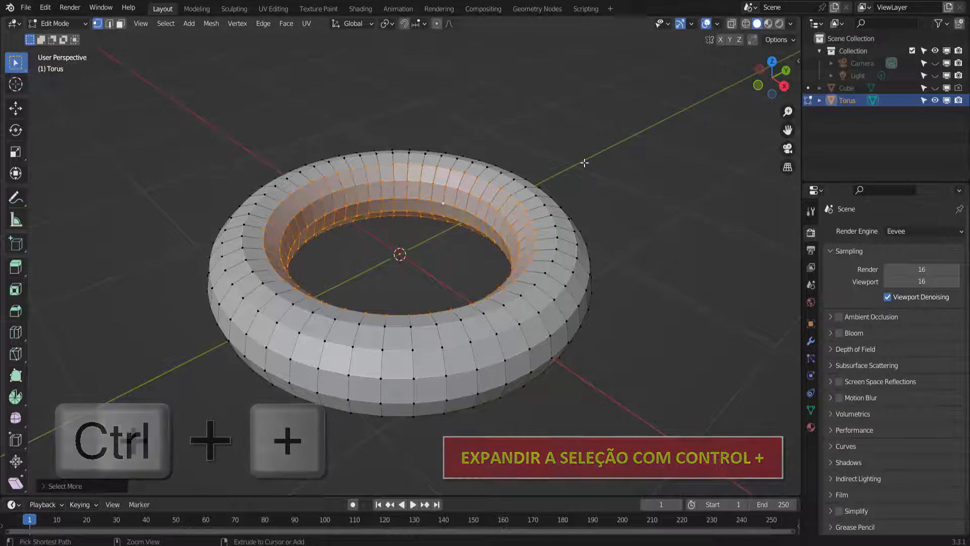
# Extrude the selected inner faces in place and scale them toward the centre to narrow the torus hole
pyautogui.press('e')
pyautogui.press('Escape')
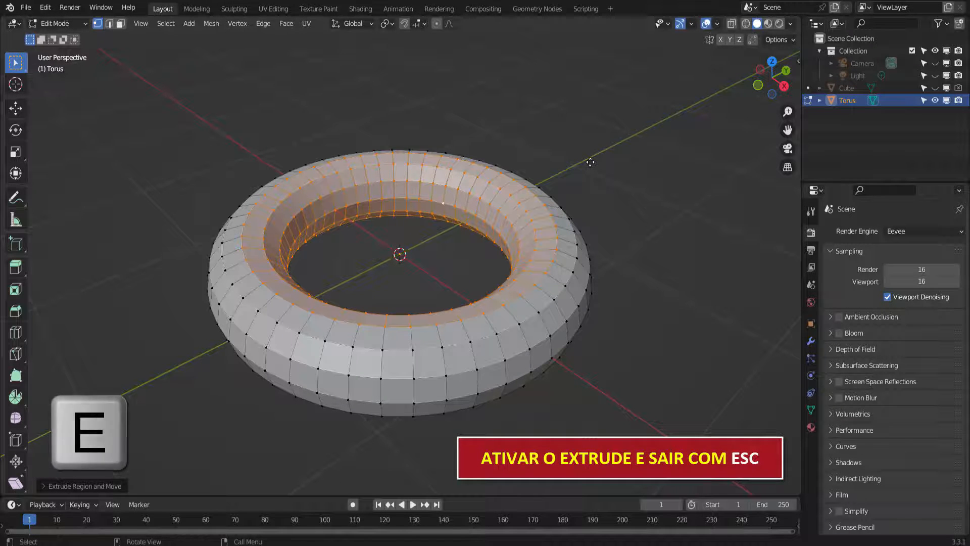
pyautogui.press('s')
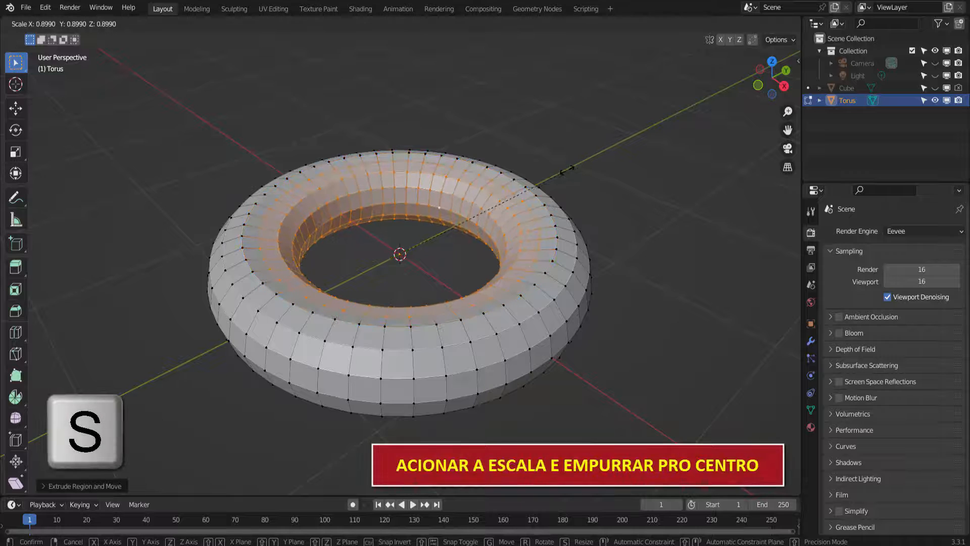
pyautogui.click(483, 202)
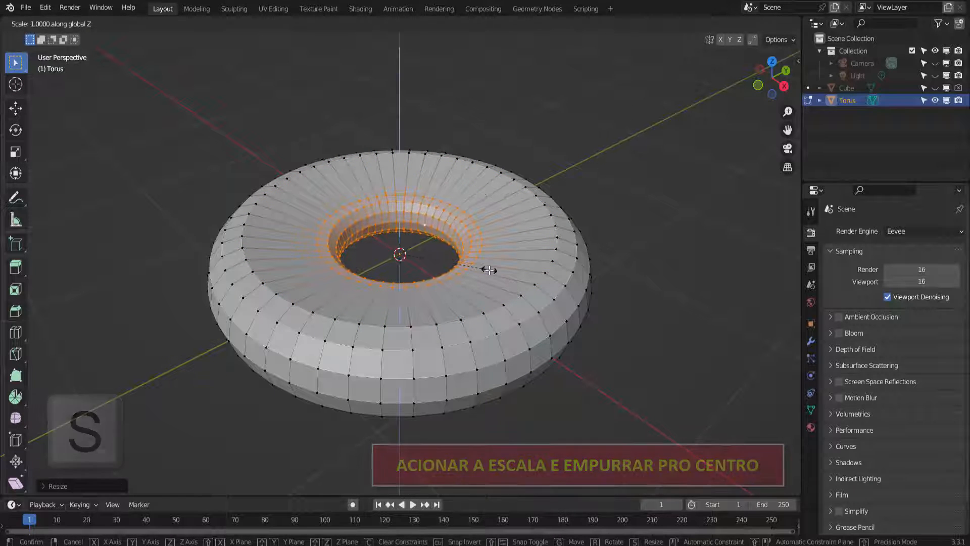
# Scale the extruded inner ring by about 1.68 along the Z axis and return to Object Mode
pyautogui.press('s')
pyautogui.press('z')
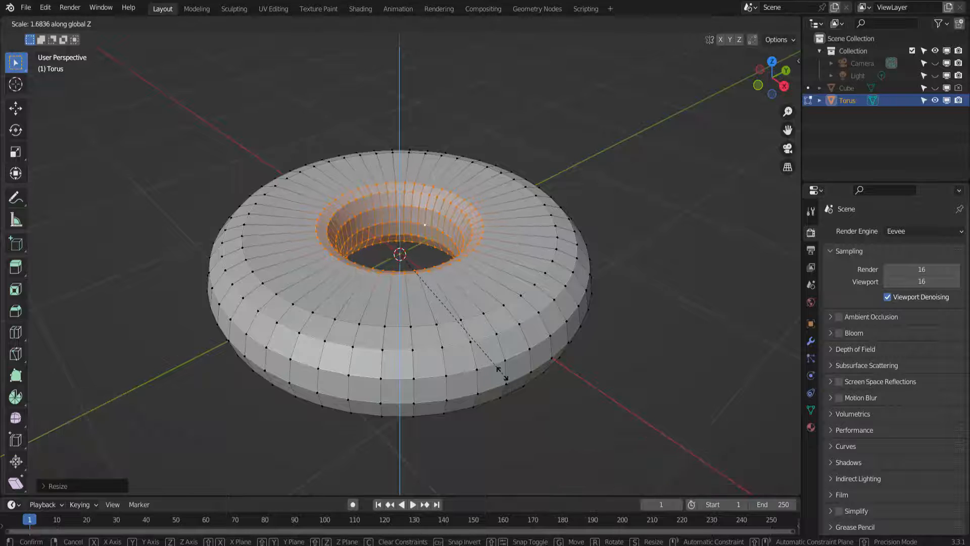
pyautogui.click(503, 374)
pyautogui.moveTo(605, 292); pyautogui.dragTo(627, 325, button='middle')
pyautogui.scroll(-2, 631, 261)
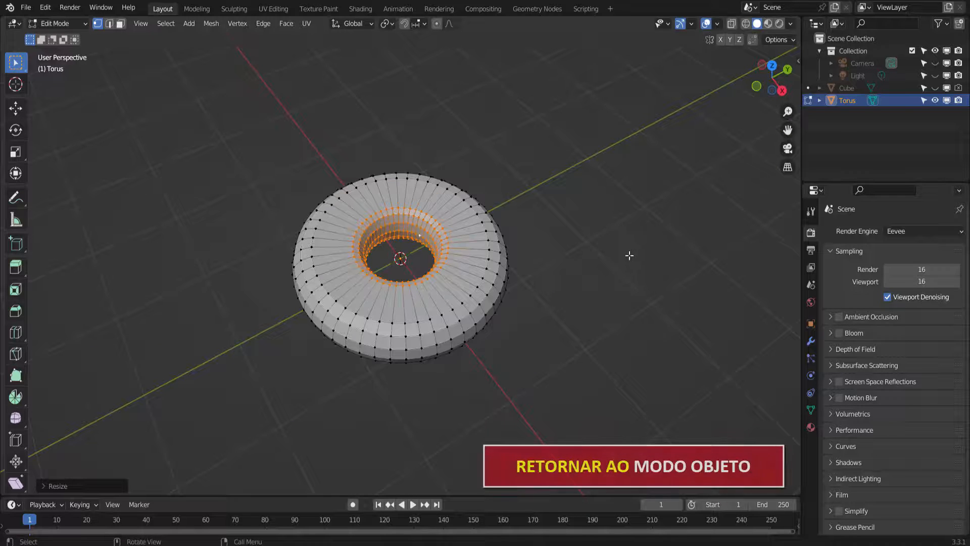
pyautogui.click(56, 23)
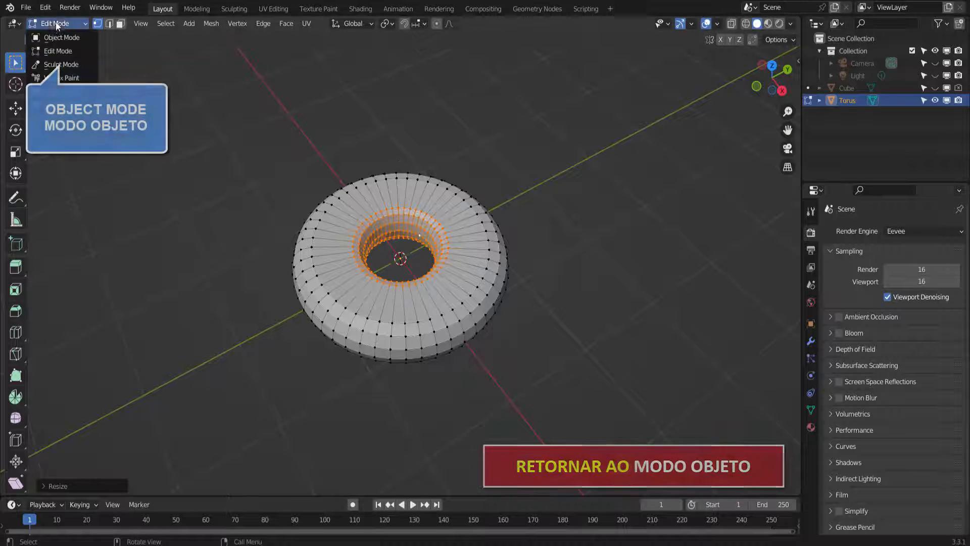
pyautogui.click(55, 35)
# Duplicate the torus and move the copy along the Y axis until it is clear of the original
pyautogui.scroll(-3, 495, 172)
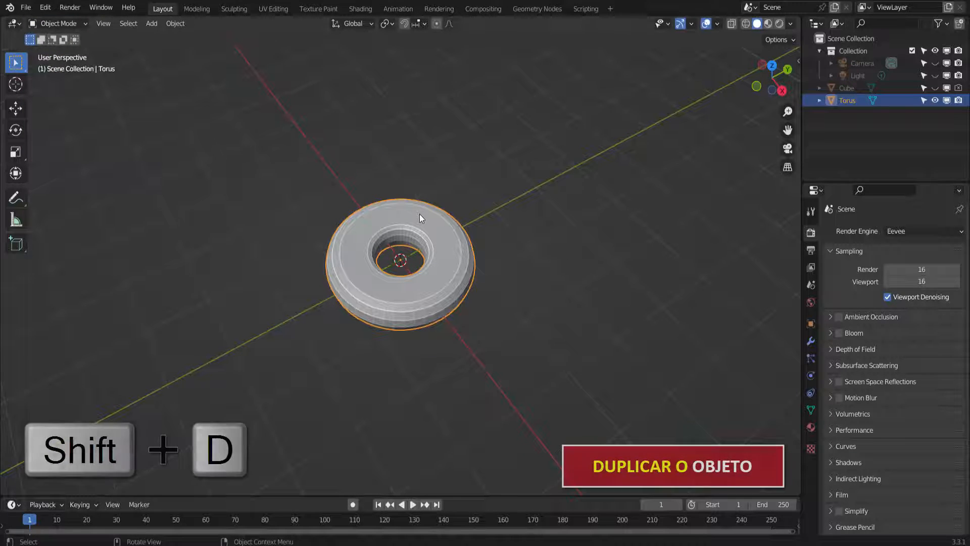
pyautogui.hotkey('shift', 'd')
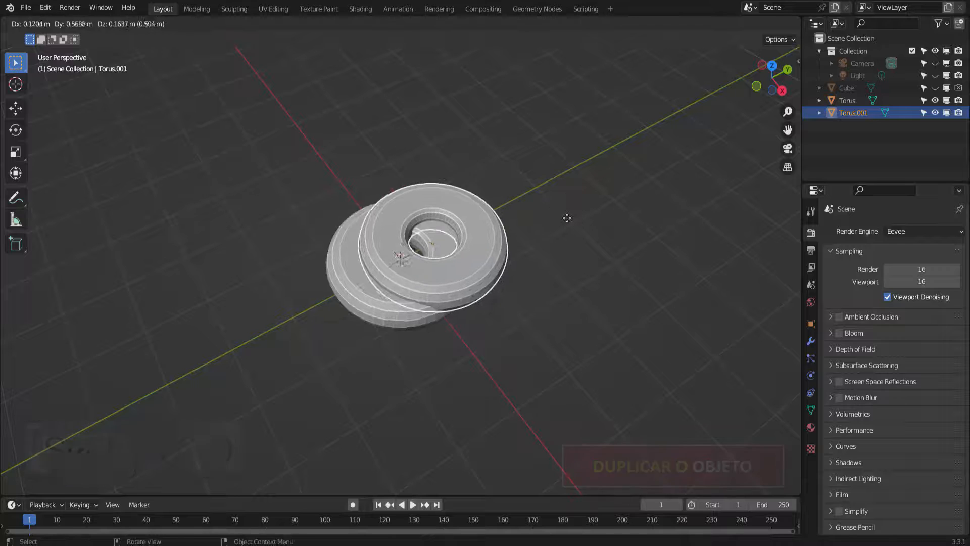
pyautogui.press('Escape')
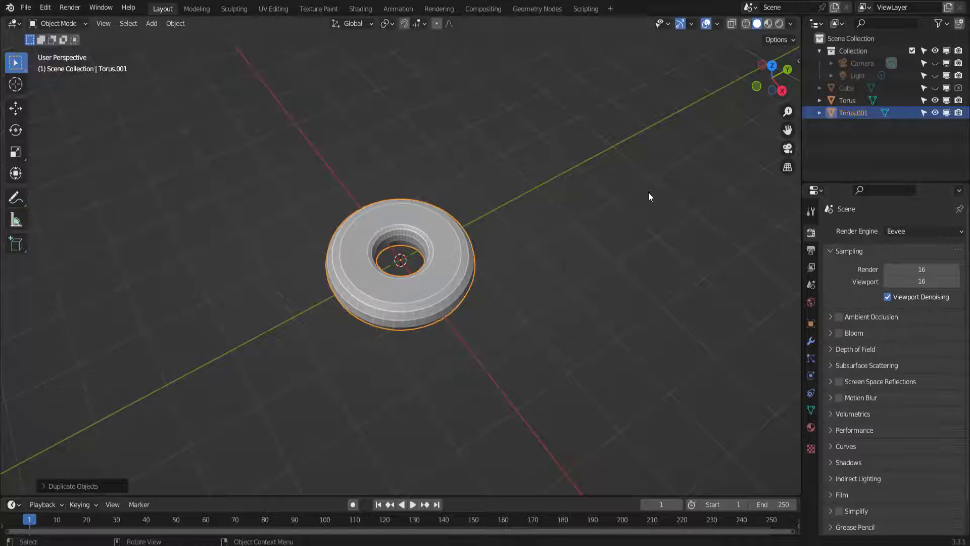
pyautogui.press('g')
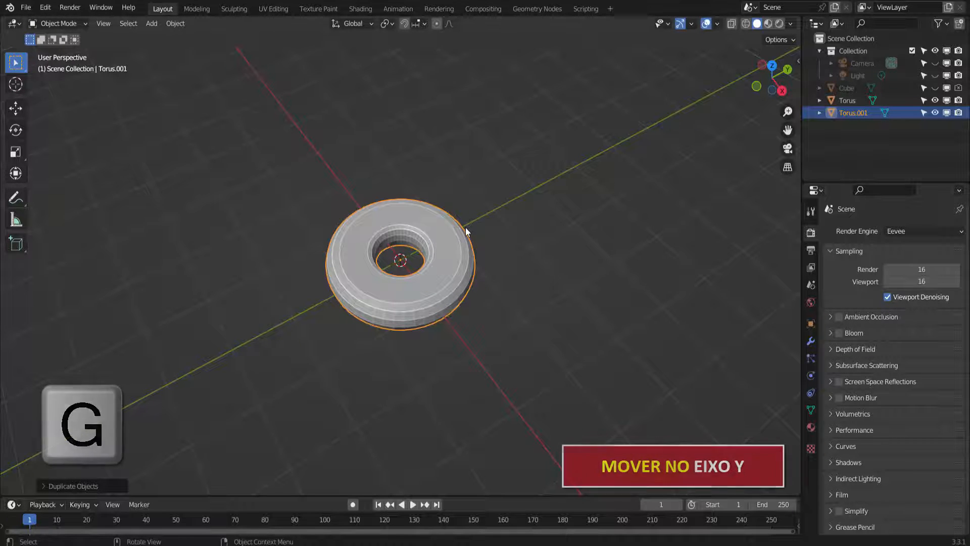
pyautogui.press('y')
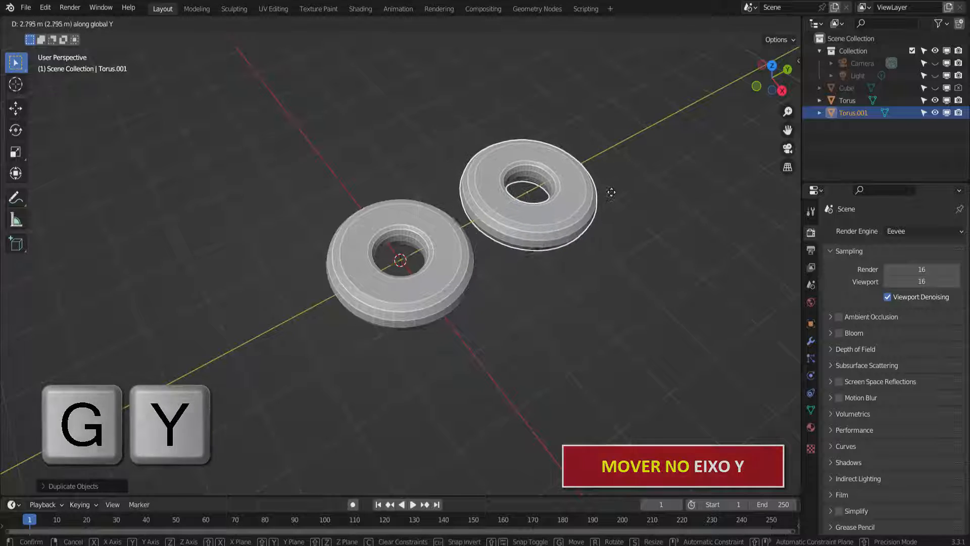
pyautogui.click(633, 182)
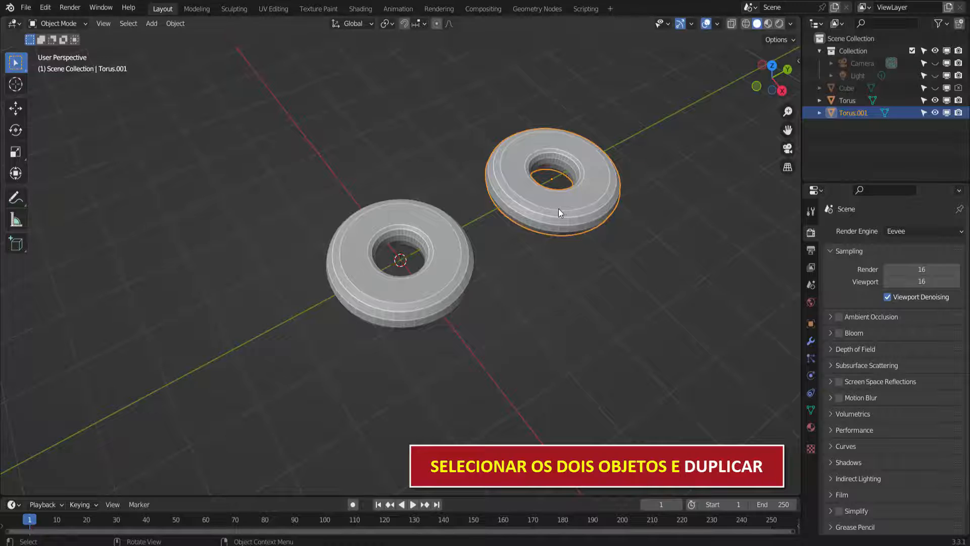
# Duplicate both tori together and move the copies along the X axis to form a two-by-two arrangement
pyautogui.keyDown('shift'); pyautogui.click(431, 244); pyautogui.keyUp('shift')
pyautogui.hotkey('shift', 'd')
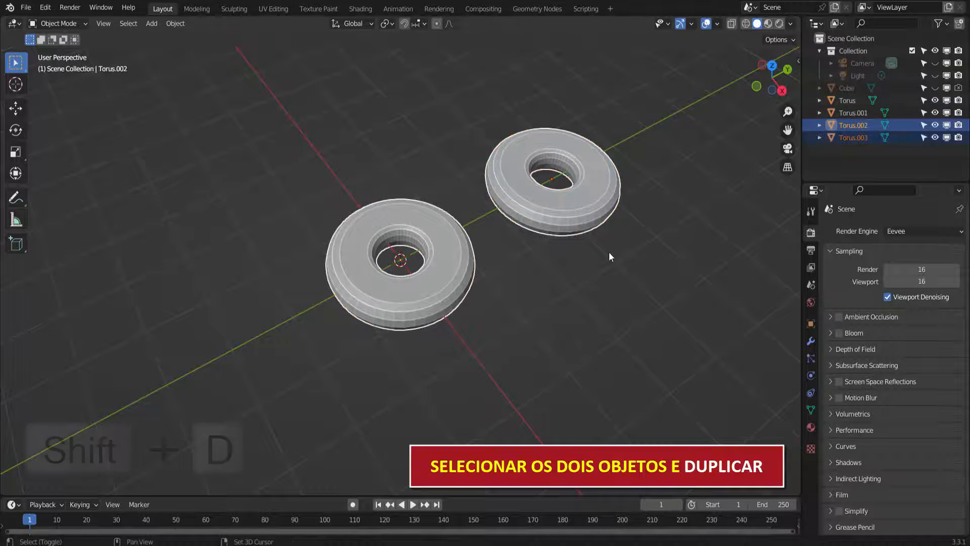
pyautogui.press('x')
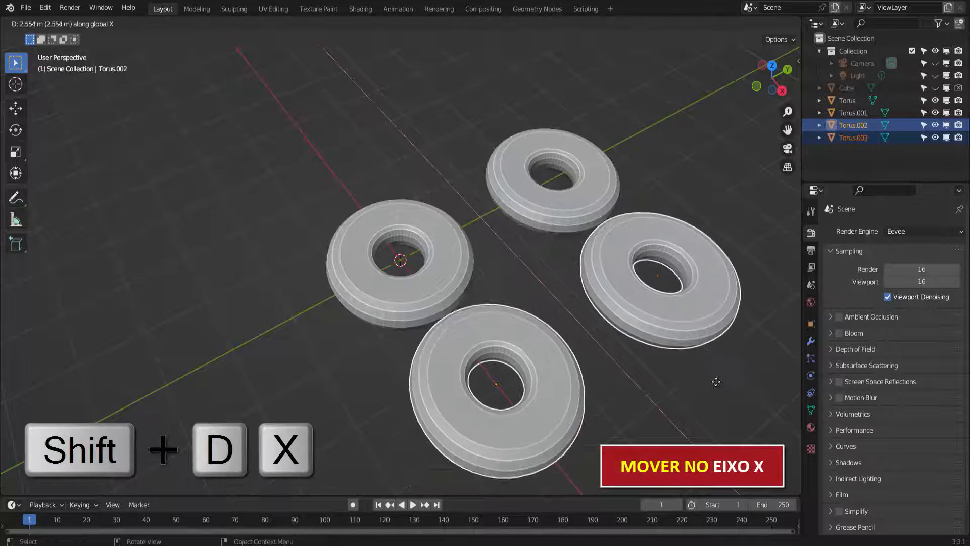
pyautogui.click(727, 397)
# Join all four tori into a single object and rename it ITENS
pyautogui.scroll(-5, 705, 207)
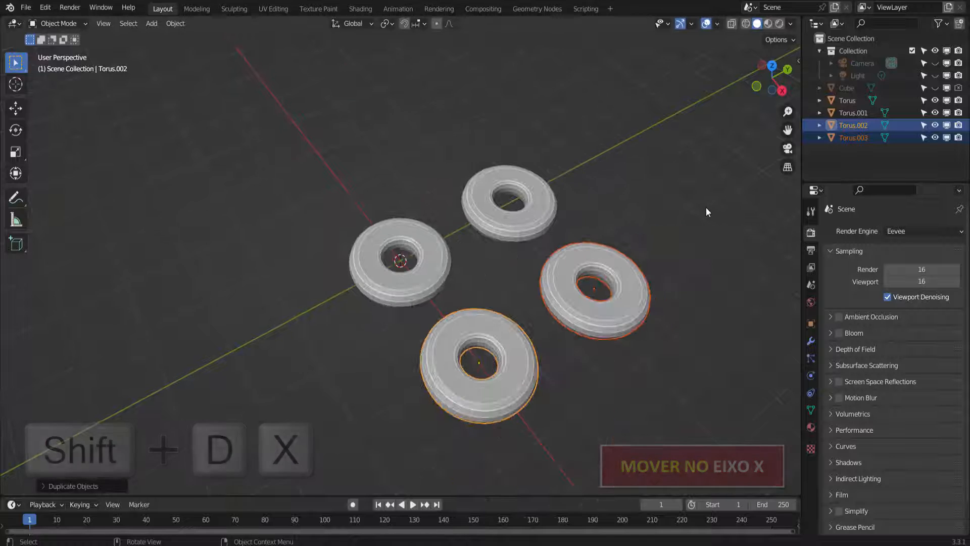
pyautogui.moveTo(705, 208); pyautogui.dragTo(703, 178, button='middle')
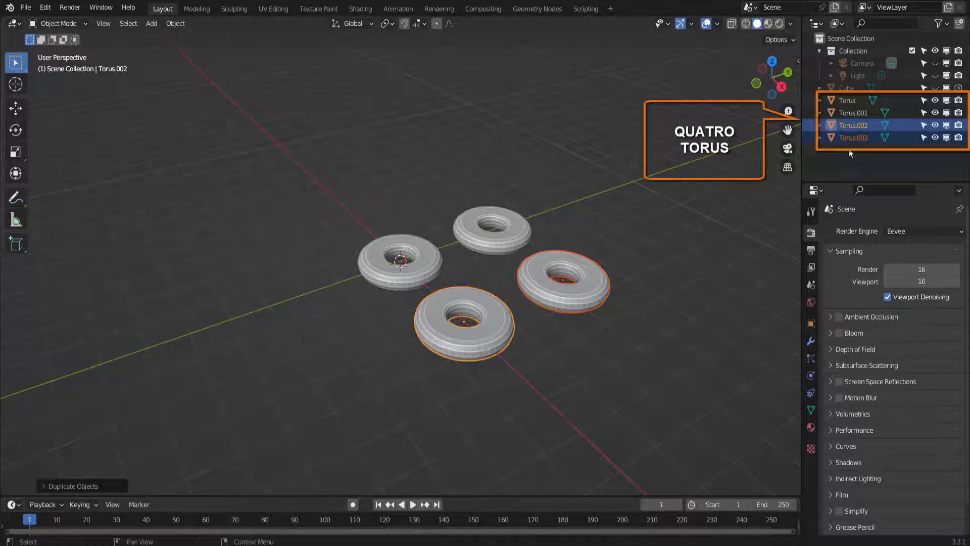
pyautogui.click(568, 163)
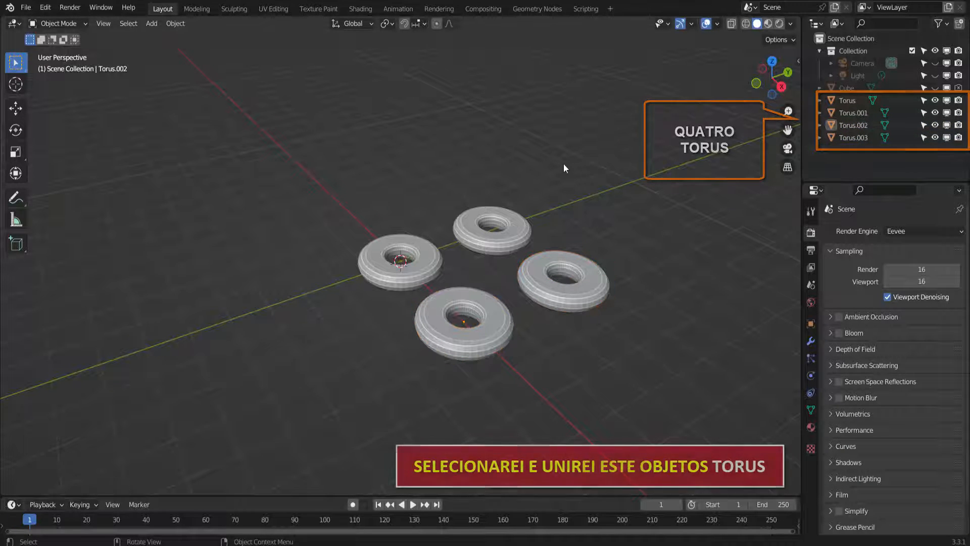
pyautogui.moveTo(303, 156); pyautogui.dragTo(662, 400)
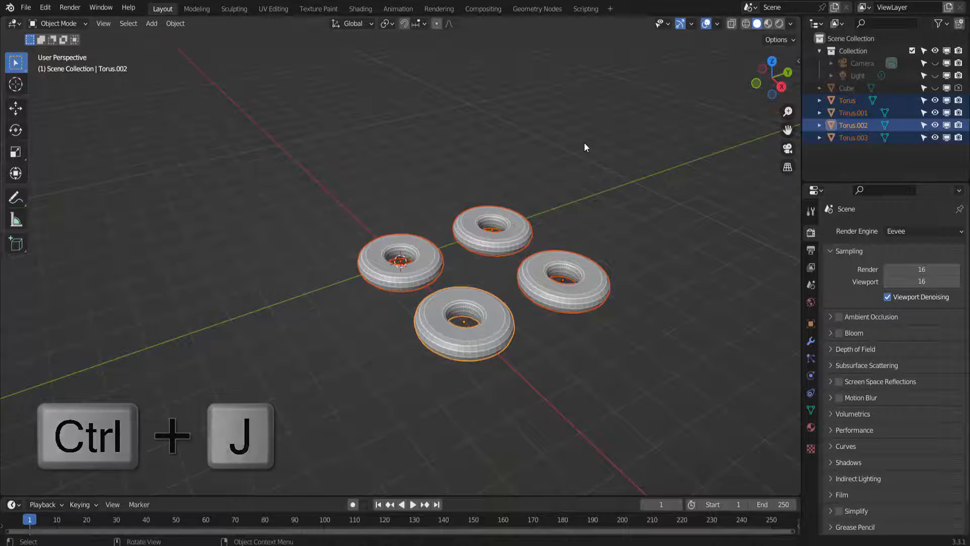
pyautogui.hotkey('ctrl', 'j')
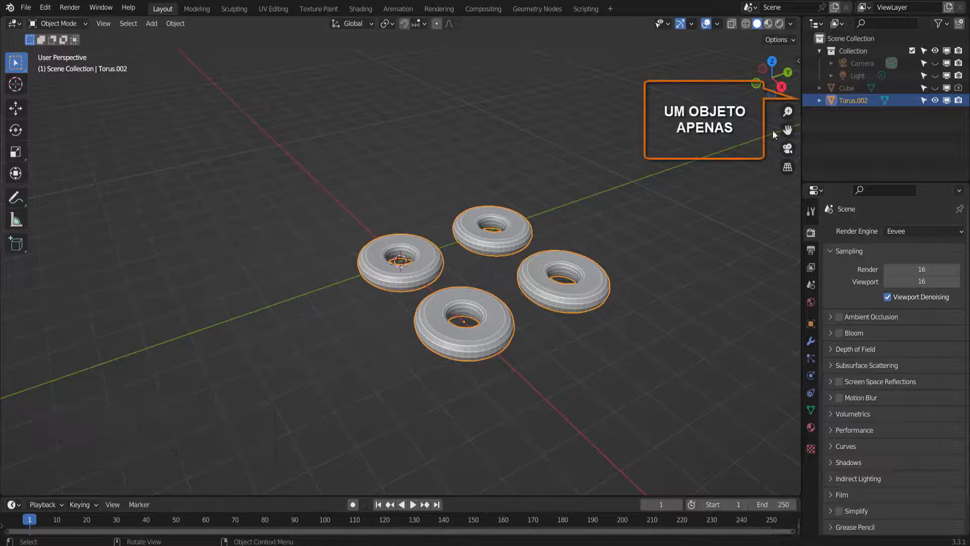
pyautogui.doubleClick(847, 100)
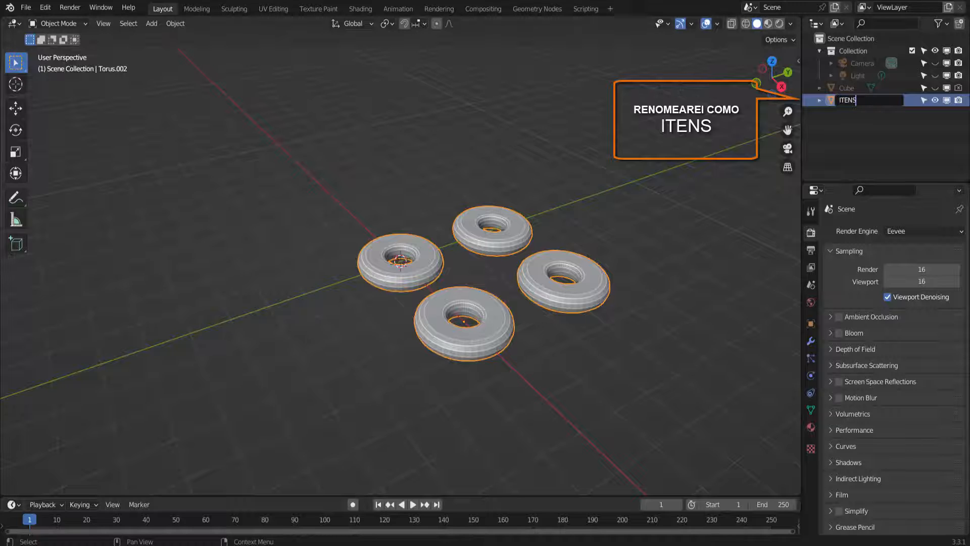
pyautogui.press('Return')
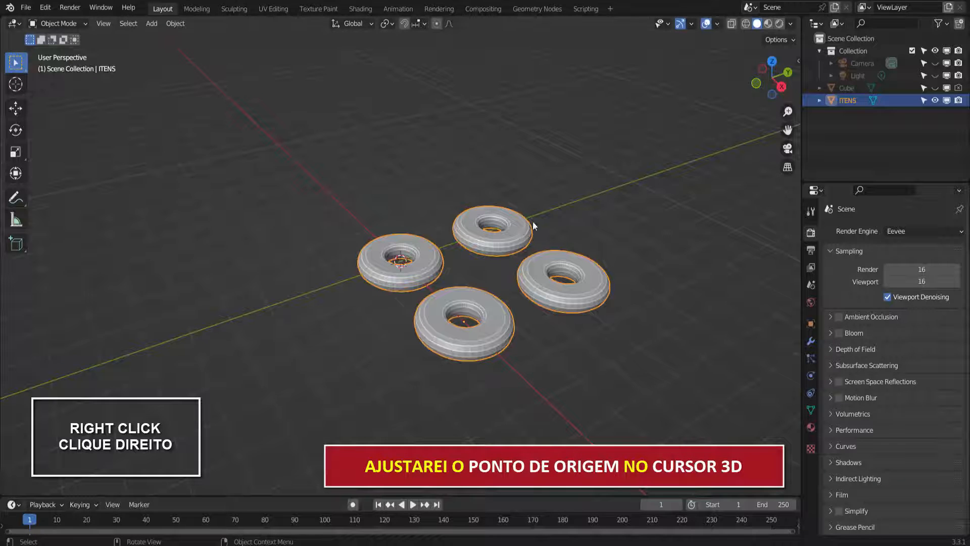
# Set the origin of ITENS to the 3D cursor and move its geometry to that origin
pyautogui.rightClick(667, 162)
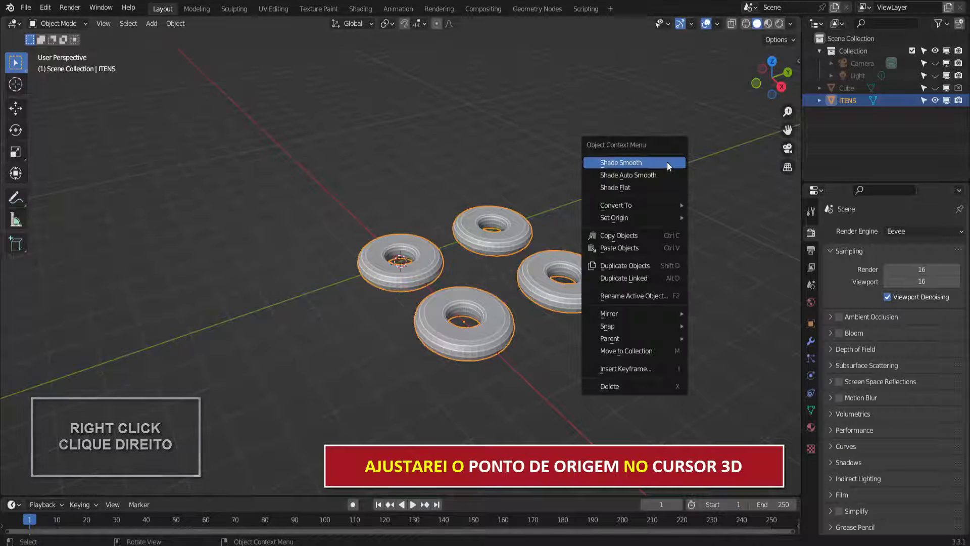
pyautogui.moveTo(661, 217)
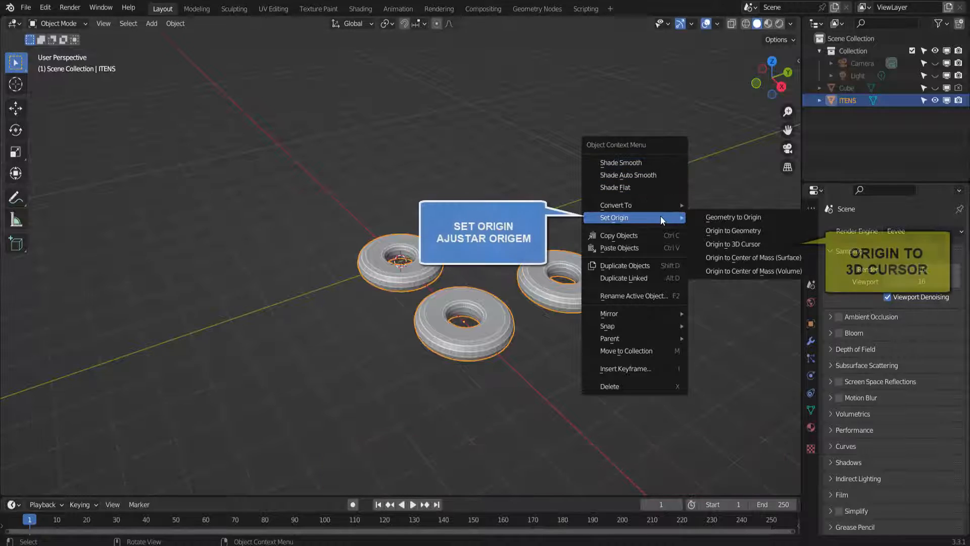
pyautogui.click(736, 246)
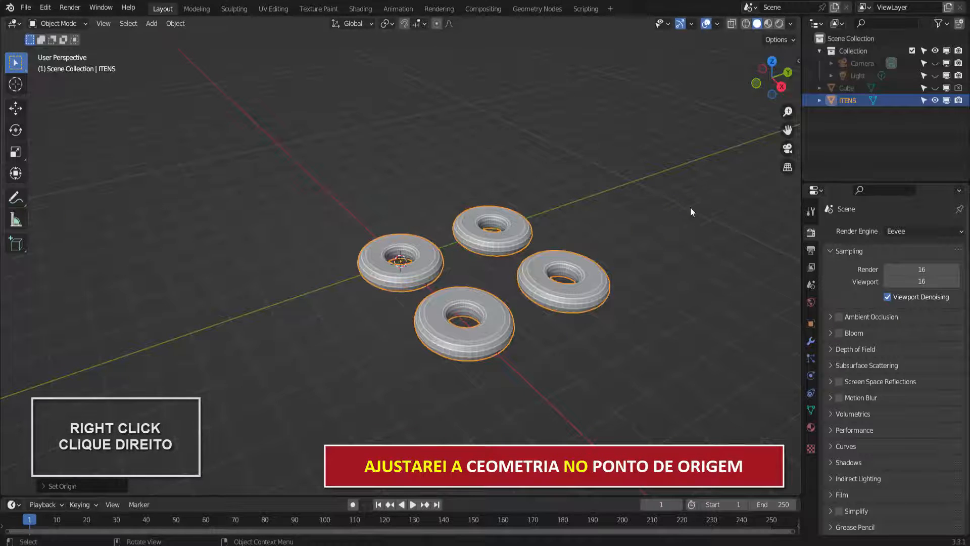
pyautogui.rightClick(675, 192)
pyautogui.moveTo(675, 192)
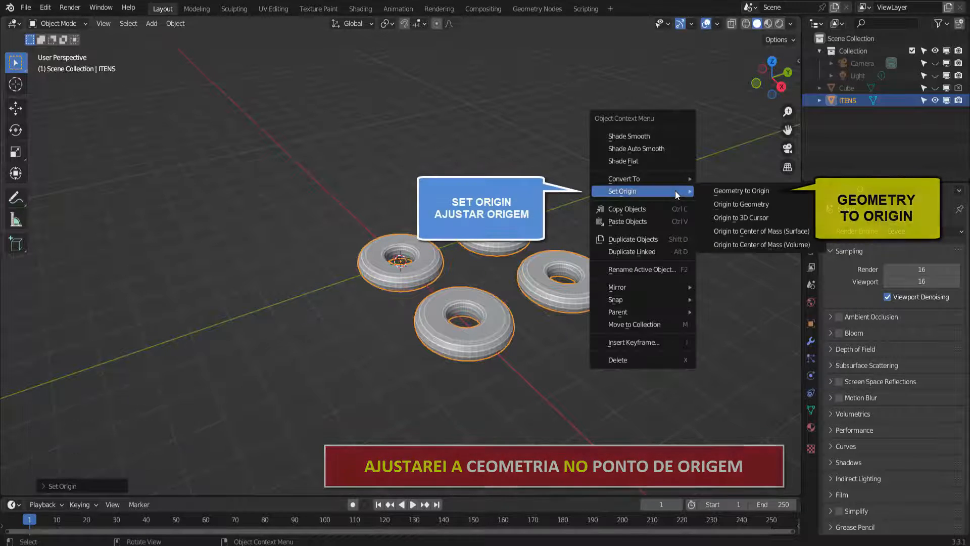
pyautogui.click(708, 193)
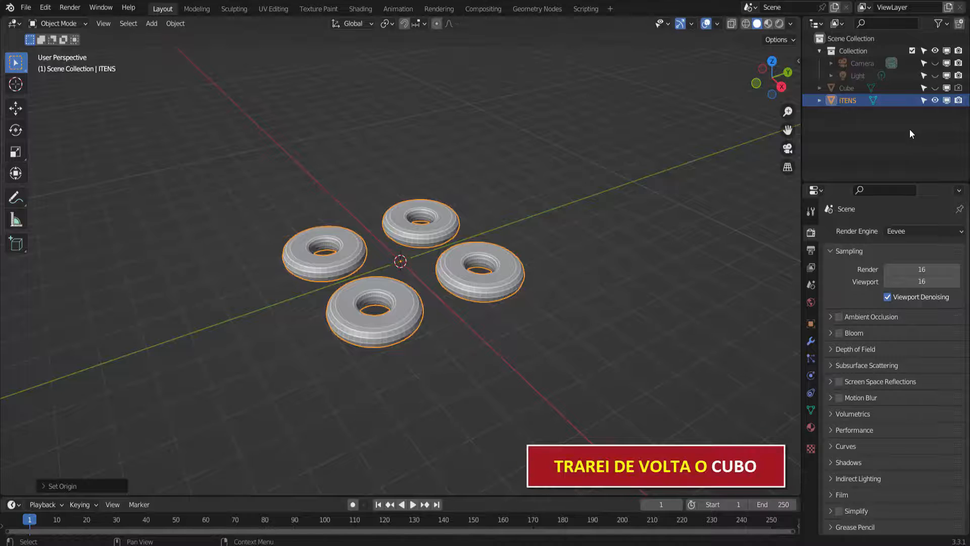
# Unhide the cube and flatten it along the Z axis to a scale of about 0.02
pyautogui.click(934, 87)
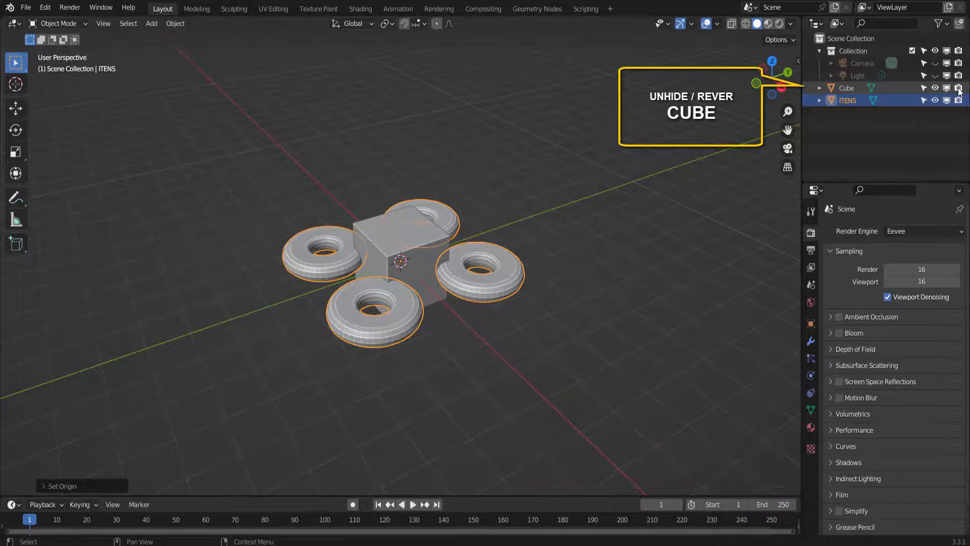
pyautogui.moveTo(578, 164)
pyautogui.mouseDown(button='middle')
pyautogui.moveTo(587, 136)
pyautogui.moveTo(578, 145)
pyautogui.mouseUp(button='middle')
pyautogui.click(437, 227)
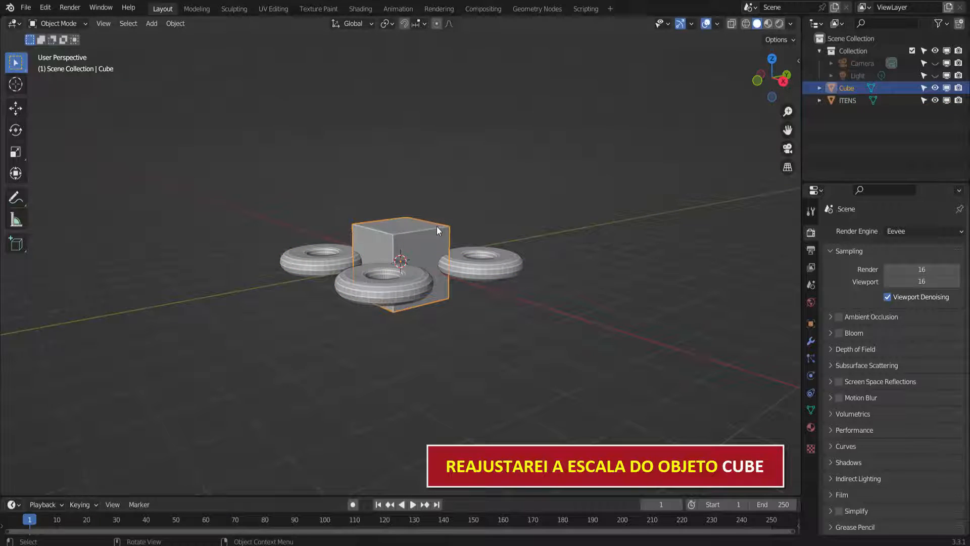
pyautogui.press('s')
pyautogui.press('z')
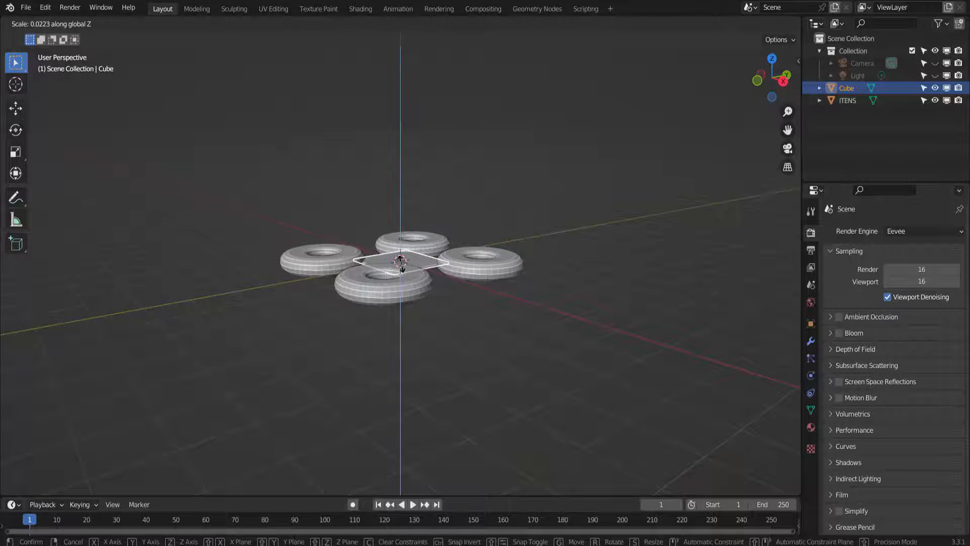
pyautogui.click(401, 262)
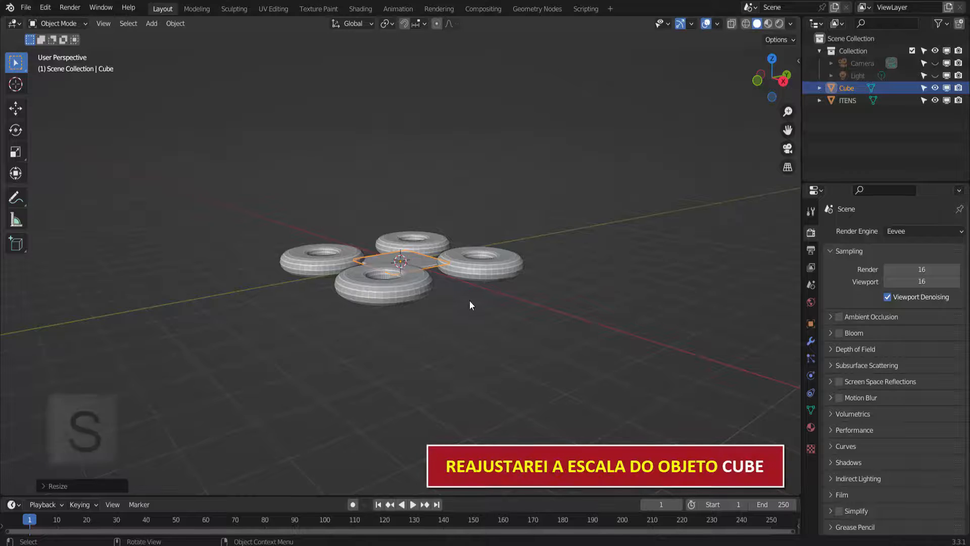
# Scale the flattened cube up until it extends past all four tori, and thin it along Z by about 0.51
pyautogui.press('s')
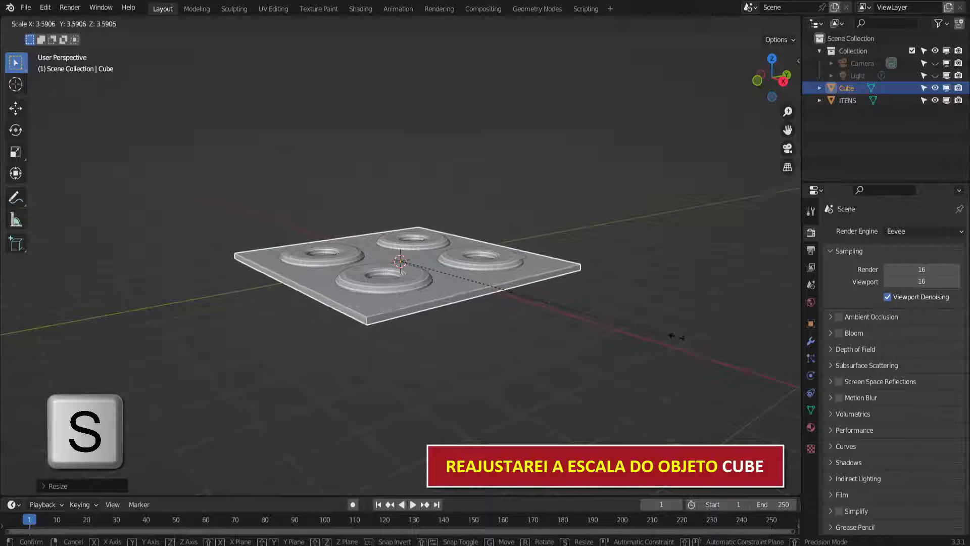
pyautogui.click(653, 361)
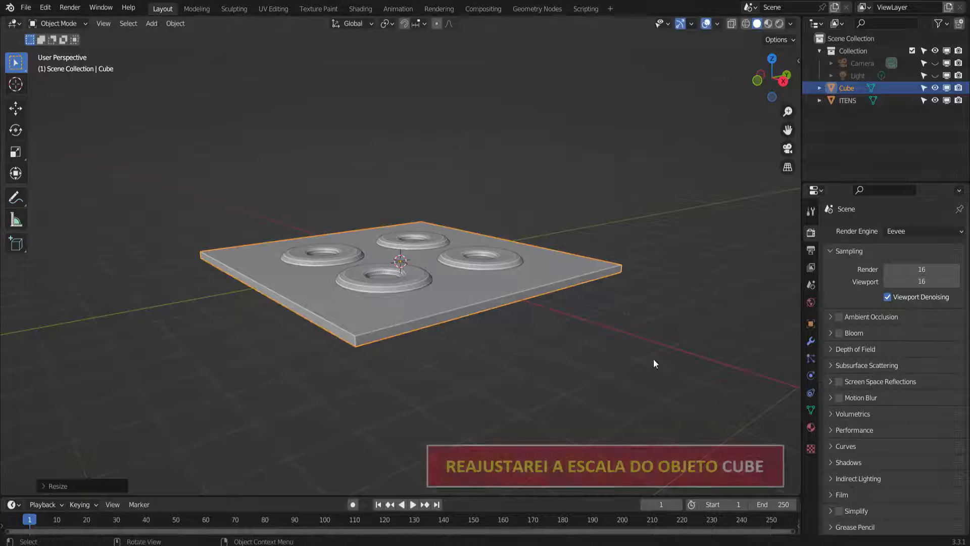
pyautogui.press('s')
pyautogui.press('z')
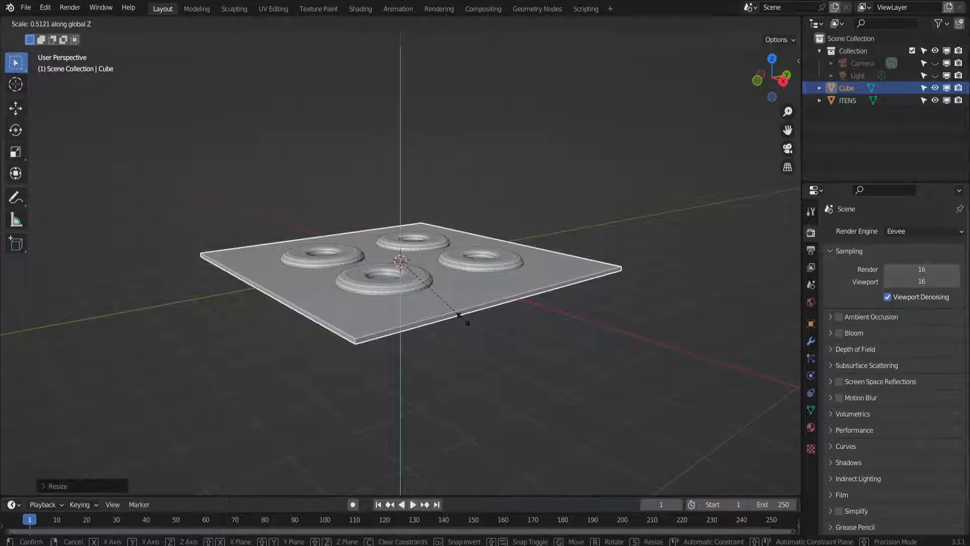
pyautogui.click(464, 319)
# Rename the cube as PLASTICO
pyautogui.moveTo(499, 317); pyautogui.dragTo(496, 342, button='middle')
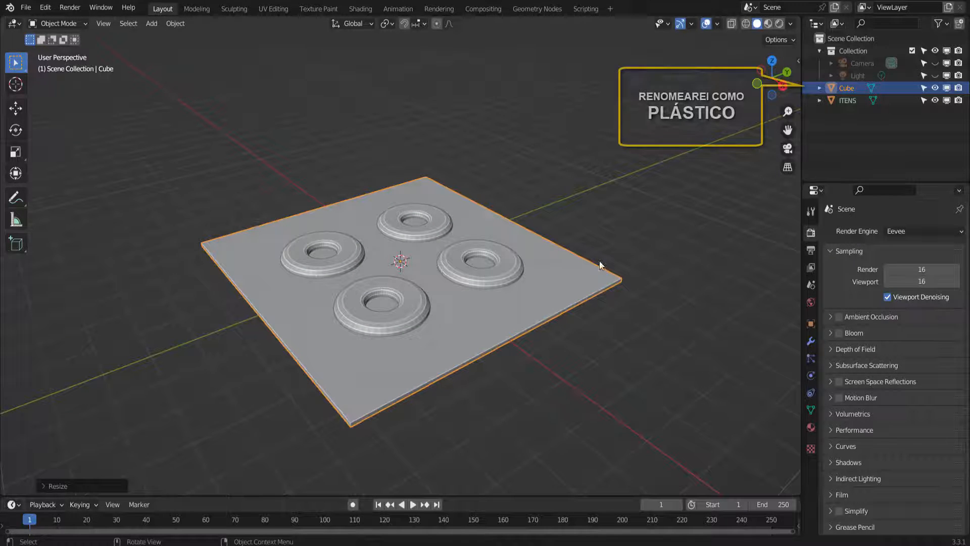
pyautogui.doubleClick(859, 87)
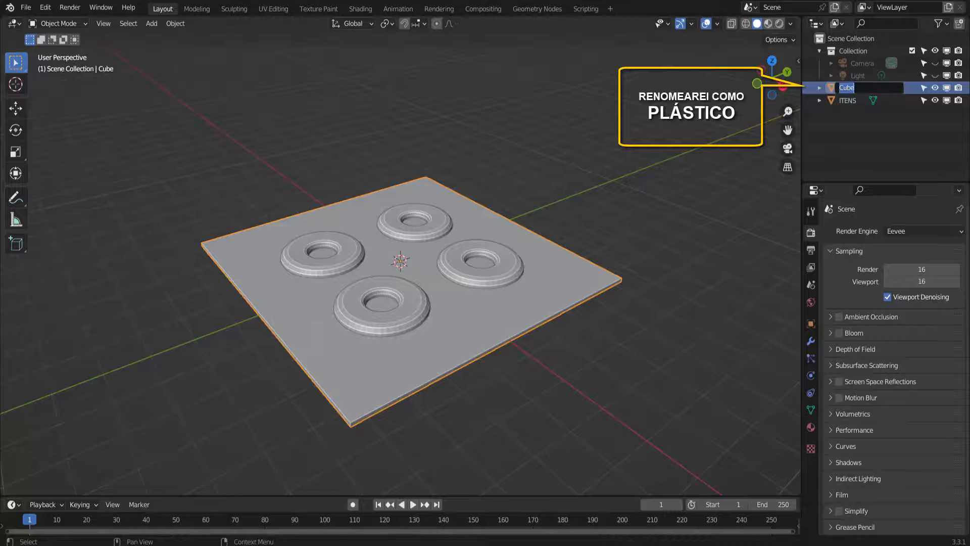
pyautogui.write('PLASTICO')
pyautogui.press('Return')
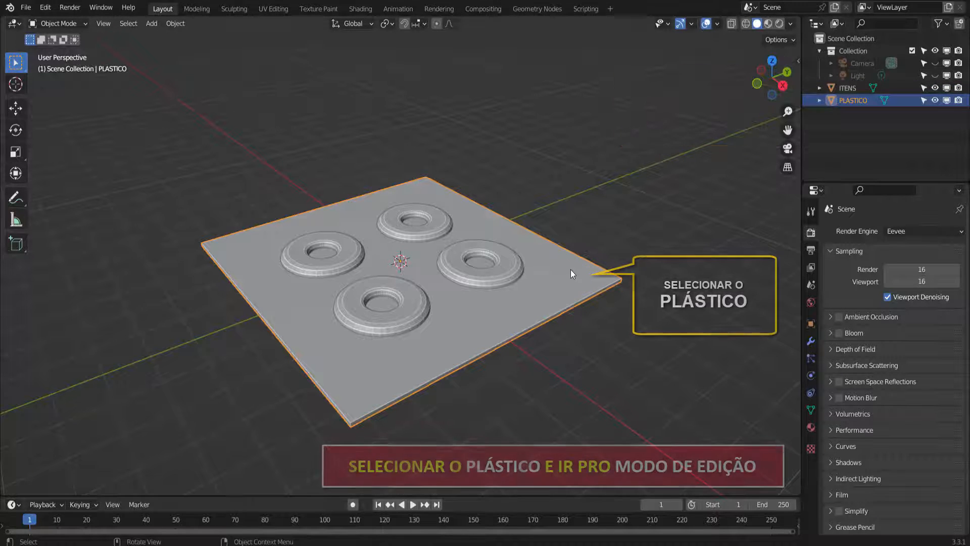
# Enter Edit Mode on PLASTICO and add 60 evenly spaced loop cuts parallel to the Y axis
pyautogui.click(70, 23)
pyautogui.click(57, 51)
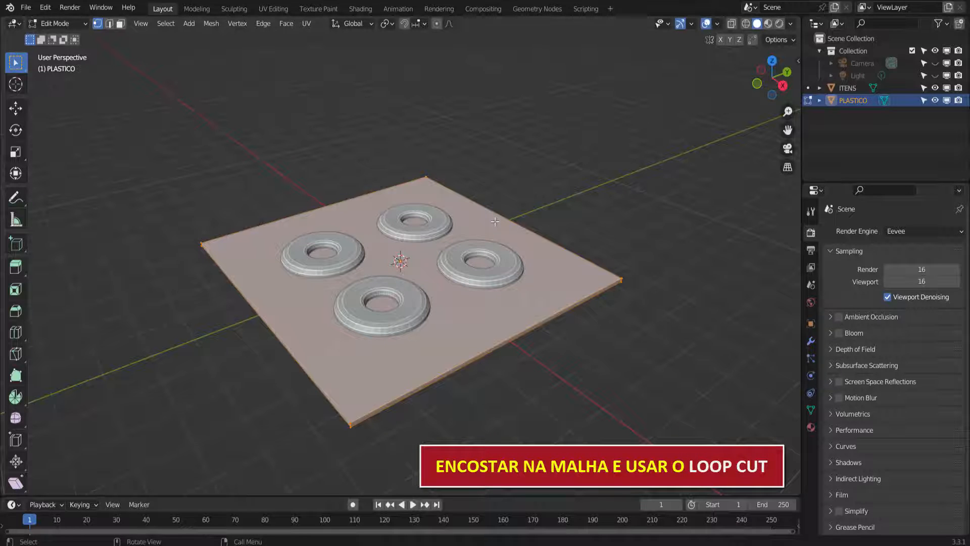
pyautogui.hotkey('ctrl', 'r')
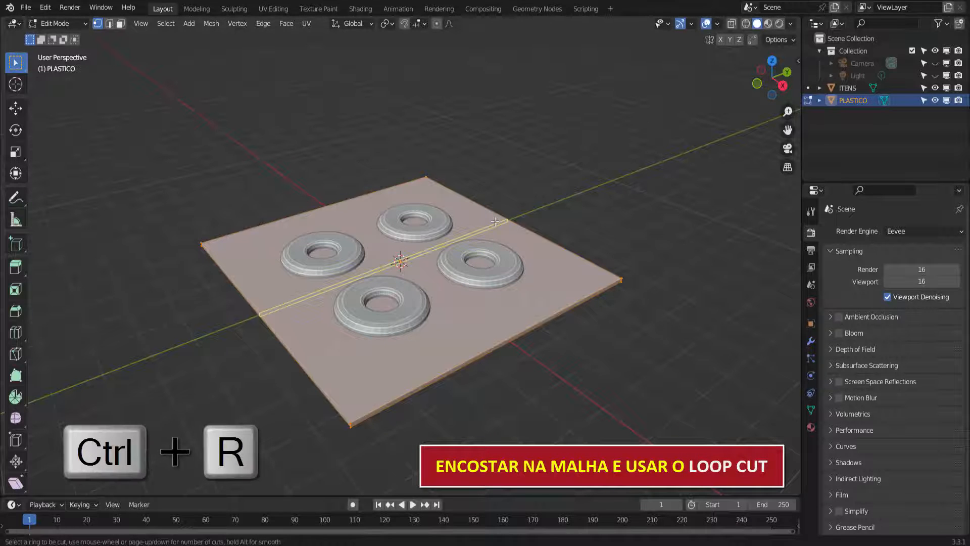
pyautogui.click(495, 222)
pyautogui.rightClick(495, 221)
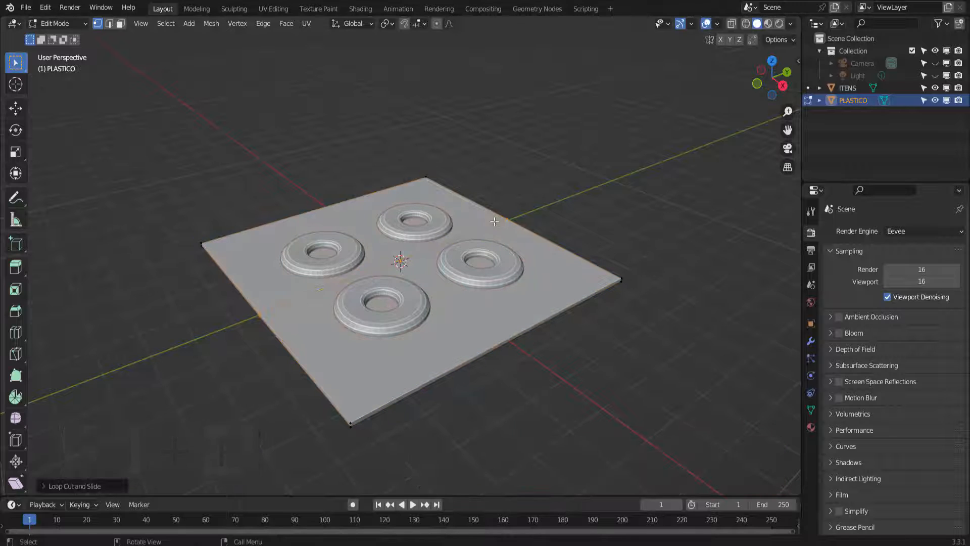
pyautogui.click(44, 485)
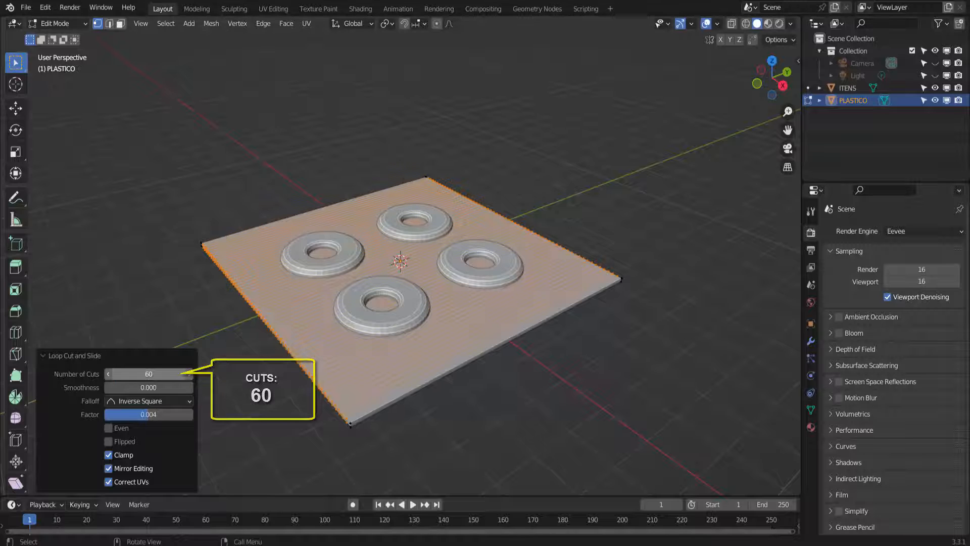
pyautogui.click(44, 356)
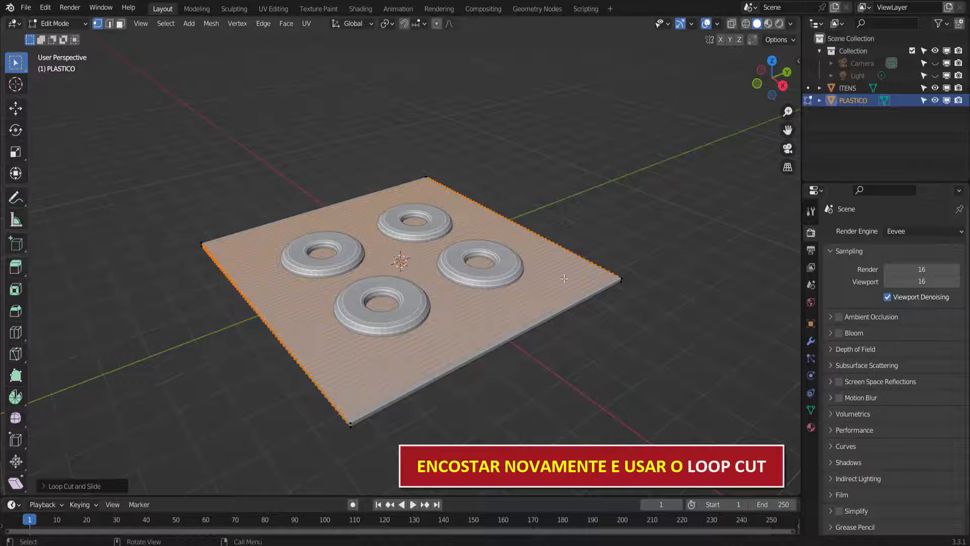
# Add 60 evenly spaced loop cuts parallel to the X axis on PLASTICO and deselect everything
pyautogui.hotkey('ctrl', 'r')
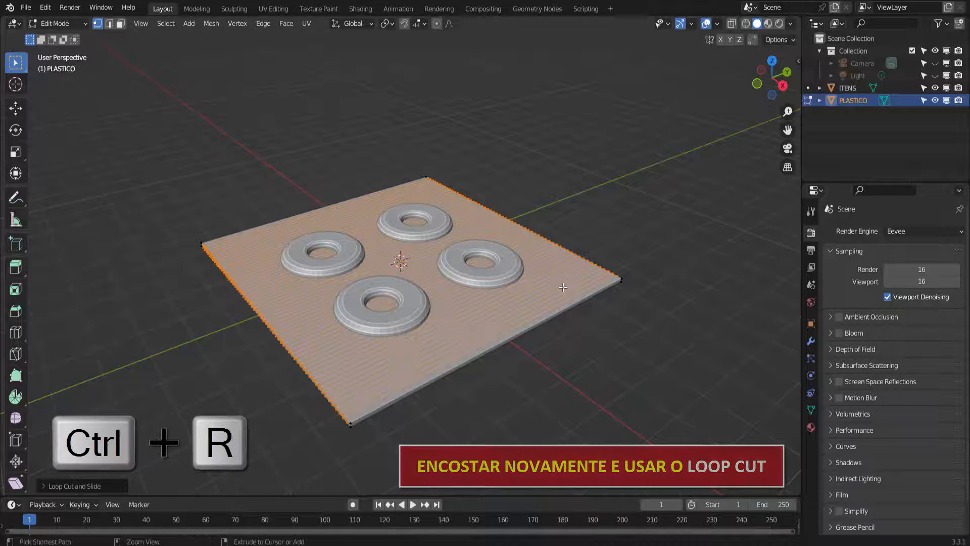
pyautogui.click(563, 287)
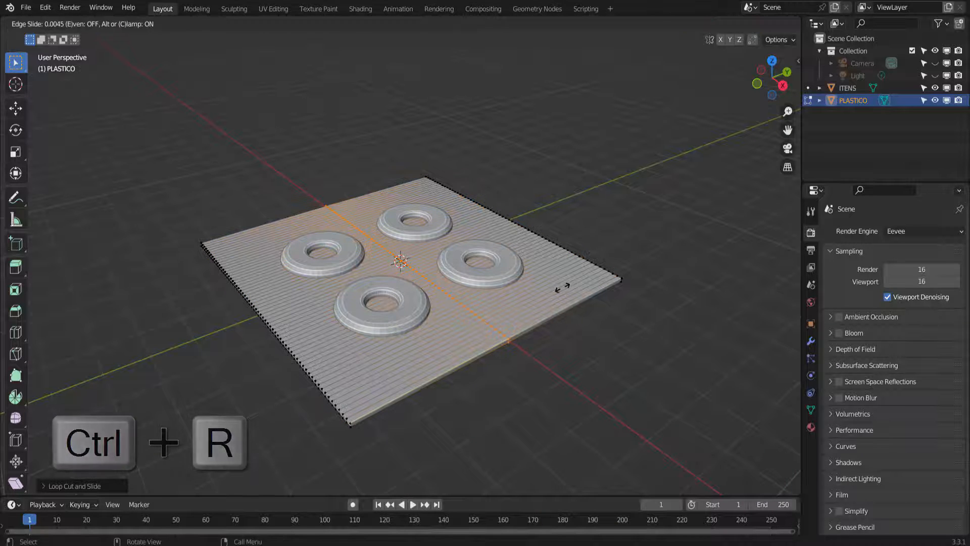
pyautogui.rightClick(563, 288)
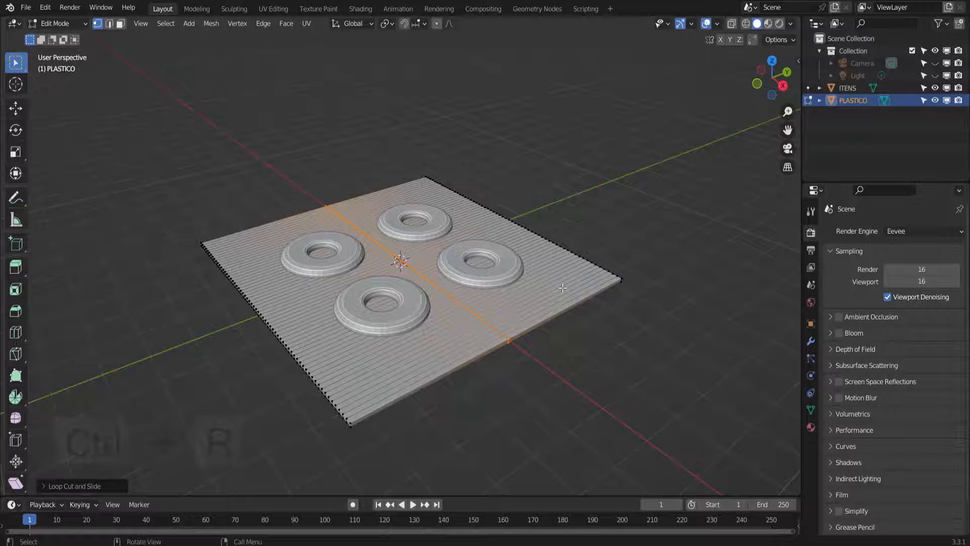
pyautogui.click(44, 486)
pyautogui.click(146, 372)
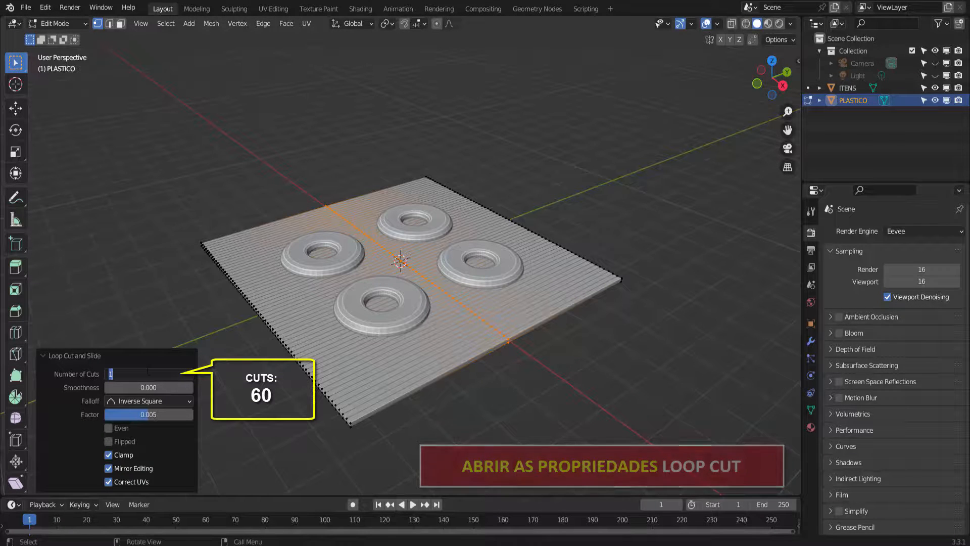
pyautogui.press('Return')
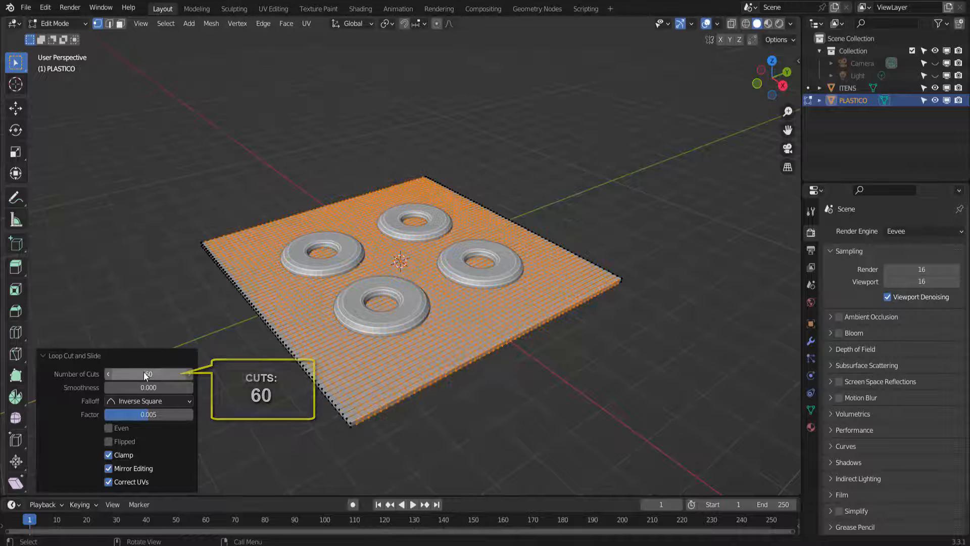
pyautogui.hotkey('alt', 'a')
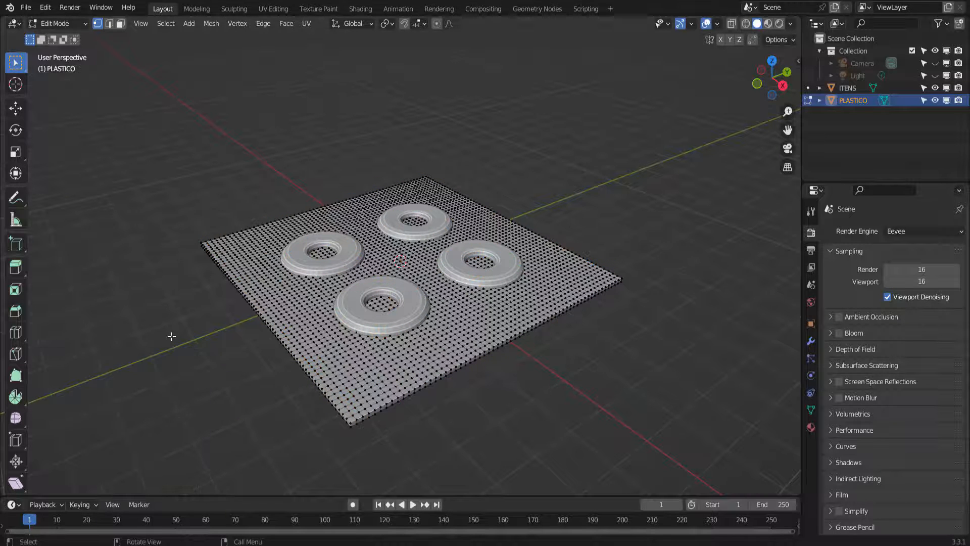
# Add a single centred loop cut around the thin side faces of PLASTICO
pyautogui.moveTo(626, 343); pyautogui.dragTo(628, 301, button='middle')
pyautogui.scroll(5, 628, 301)
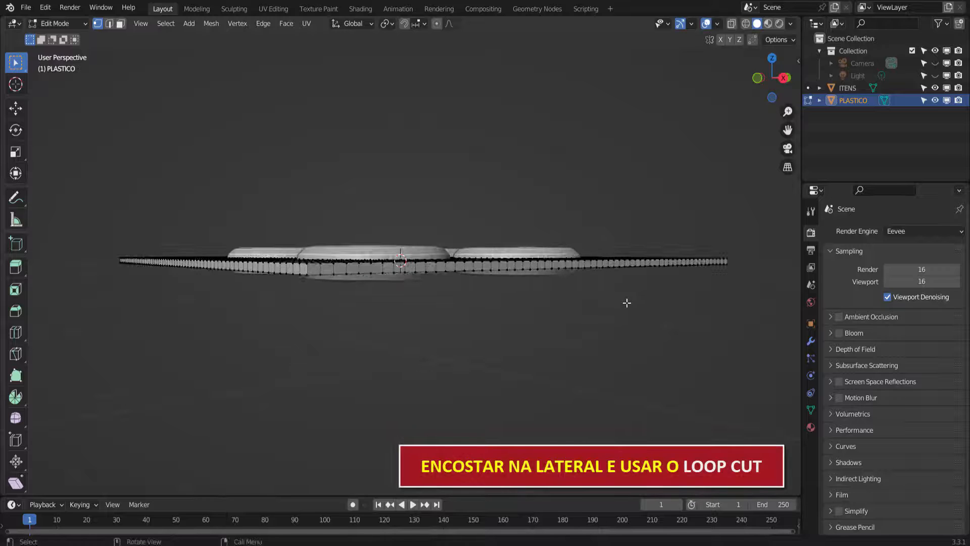
pyautogui.moveTo(585, 325)
pyautogui.mouseDown(button='middle')
pyautogui.moveTo(586, 348)
pyautogui.moveTo(576, 336)
pyautogui.mouseUp(button='middle')
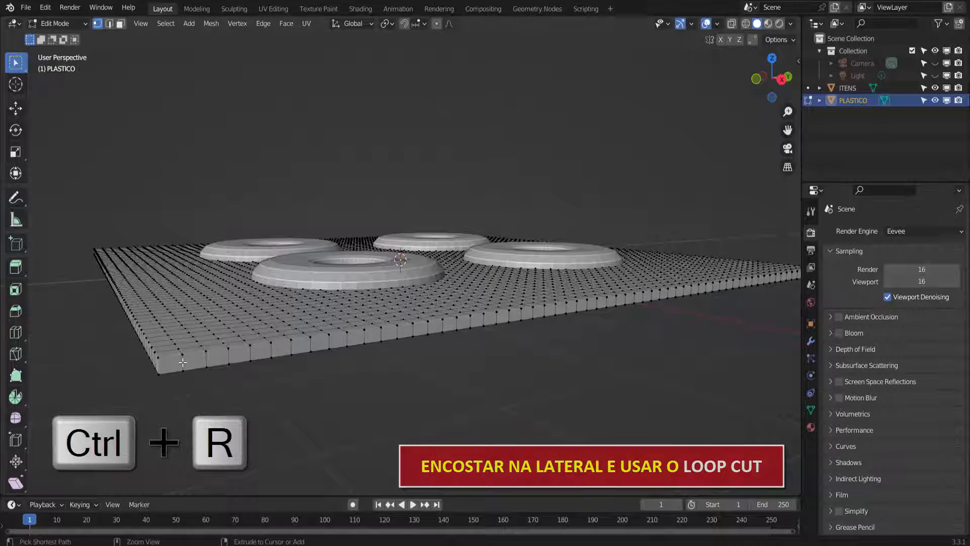
pyautogui.hotkey('ctrl', 'r')
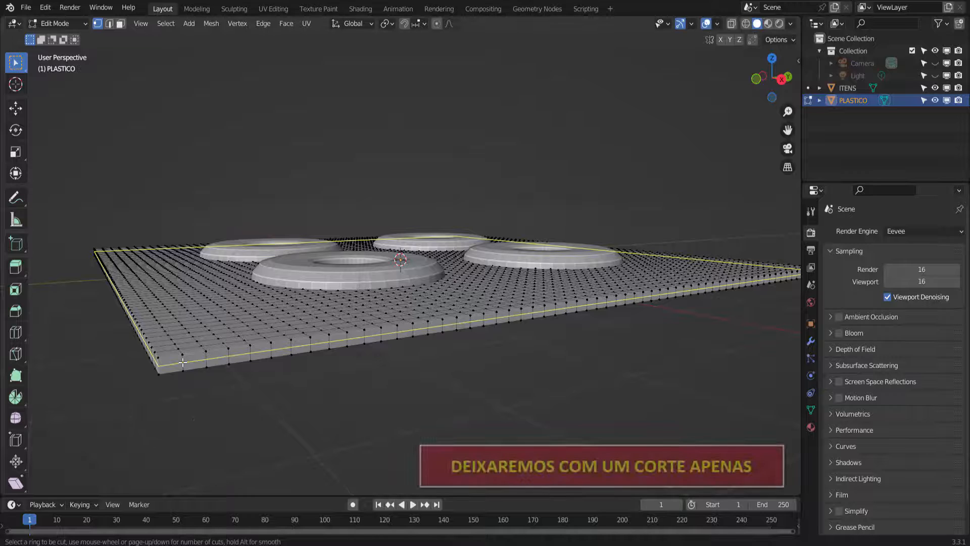
pyautogui.click(182, 361)
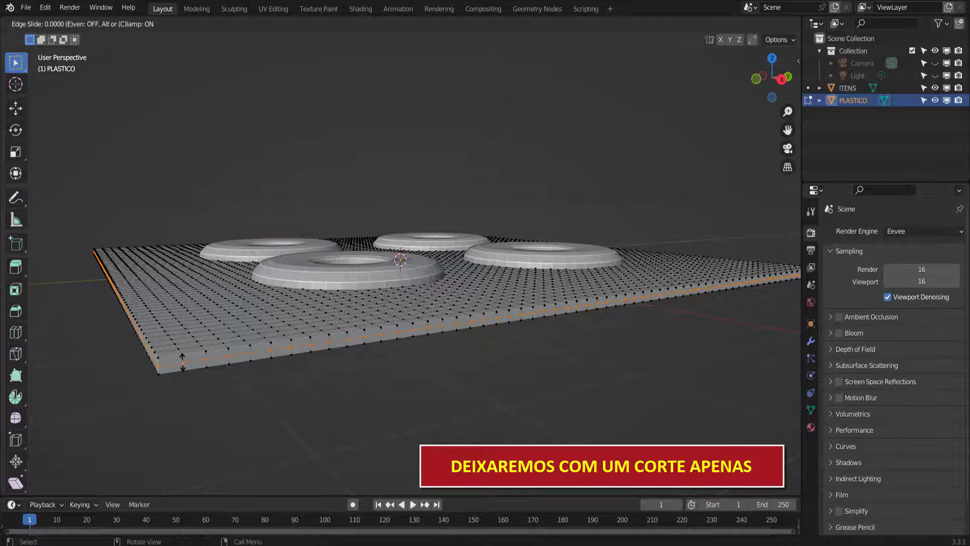
pyautogui.rightClick(182, 362)
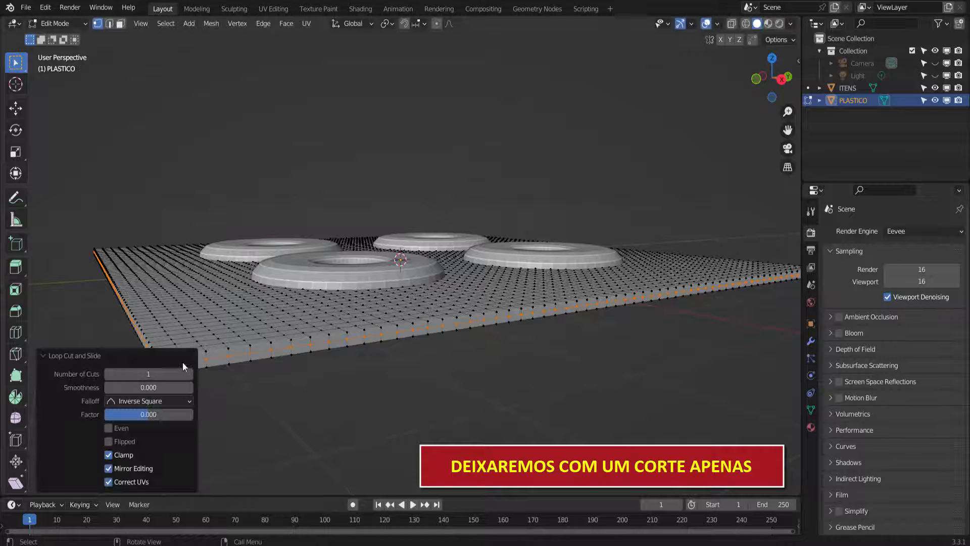
pyautogui.click(45, 357)
# Extrude the selected edge loop around PLASTICO's sides in place and scale it outward by about 1.02 to form a thin rim
pyautogui.scroll(2, 503, 388)
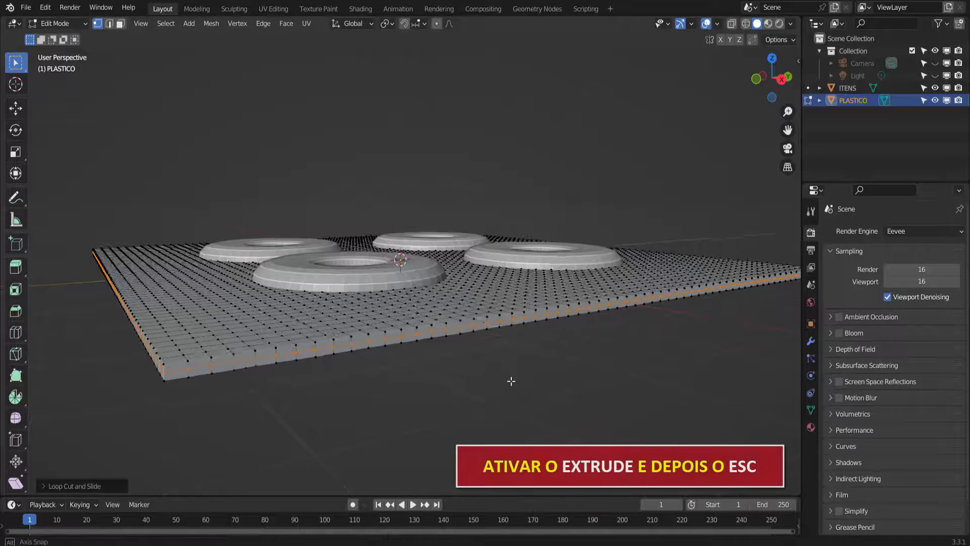
pyautogui.press('e')
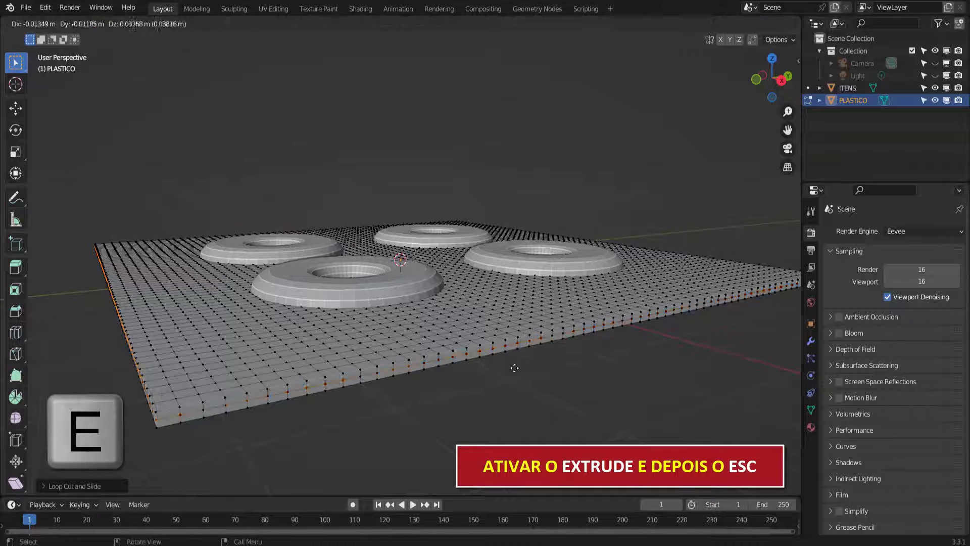
pyautogui.press('Escape')
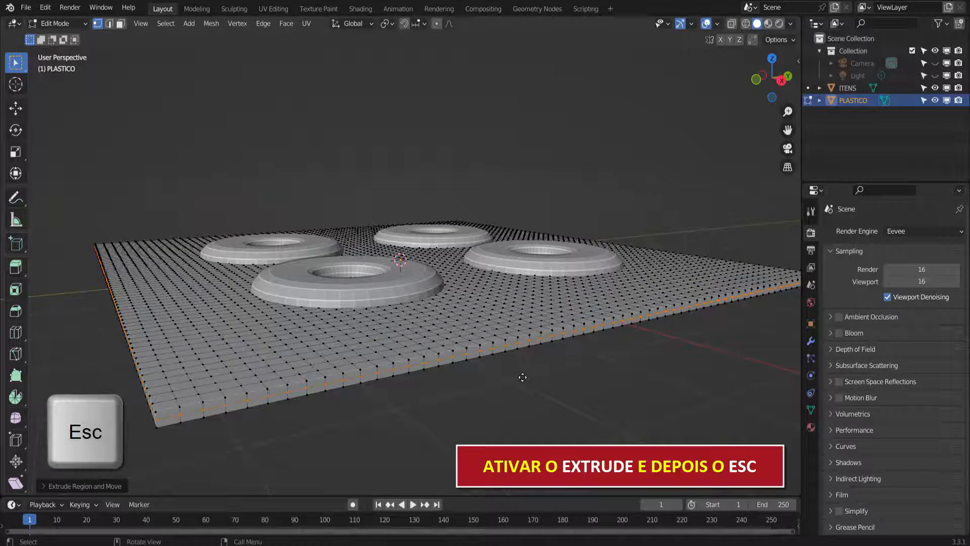
pyautogui.press('s')
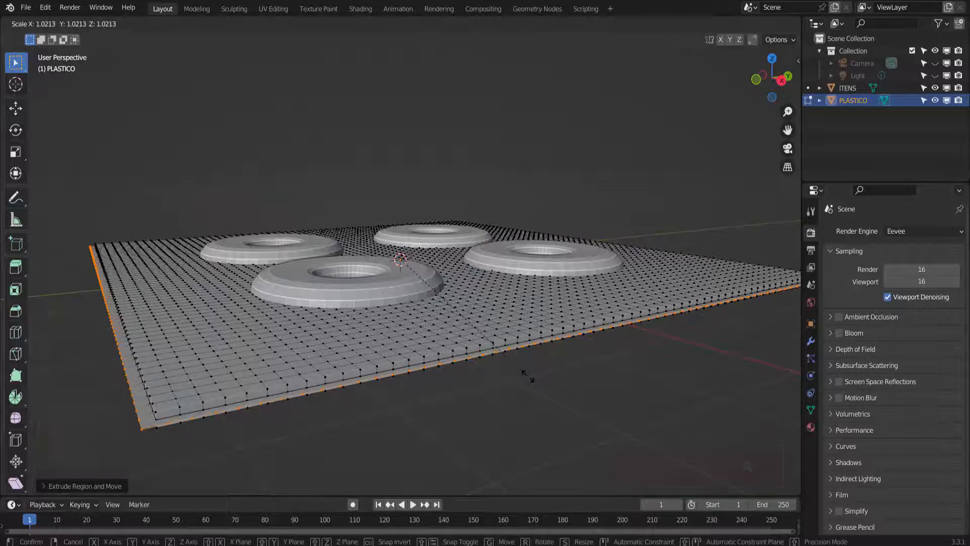
pyautogui.click(528, 375)
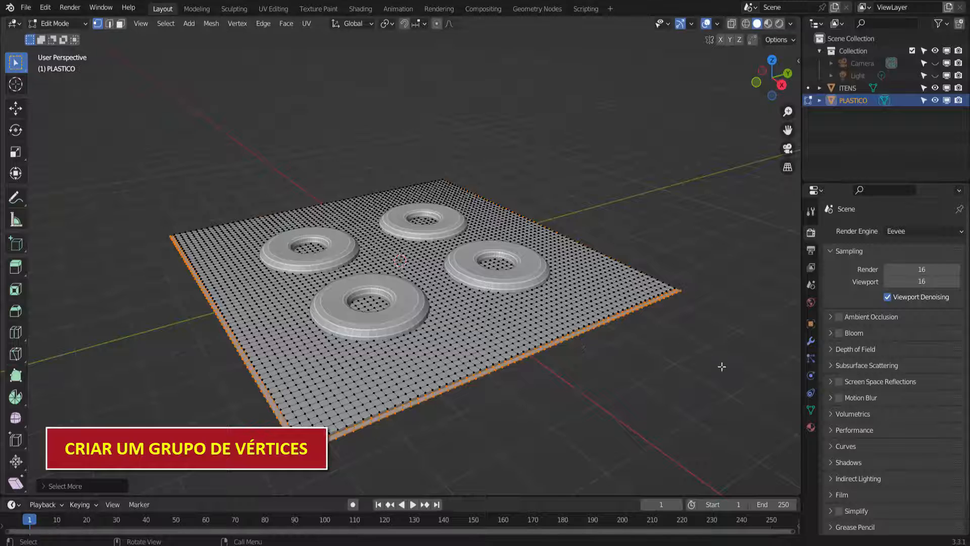
# Create a vertex group named FIXADORES, assign the selected rim vertices to it and return to Object Mode
pyautogui.click(811, 410)
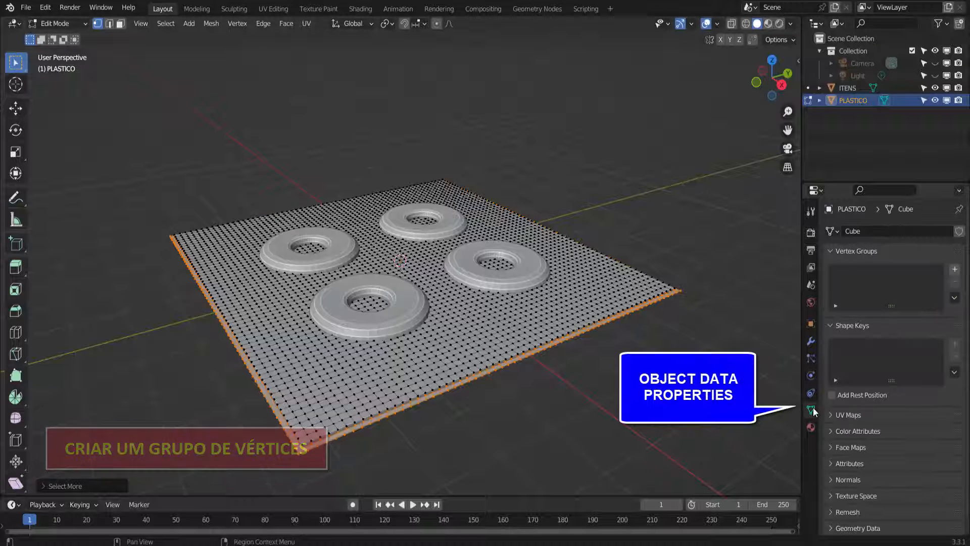
pyautogui.click(954, 268)
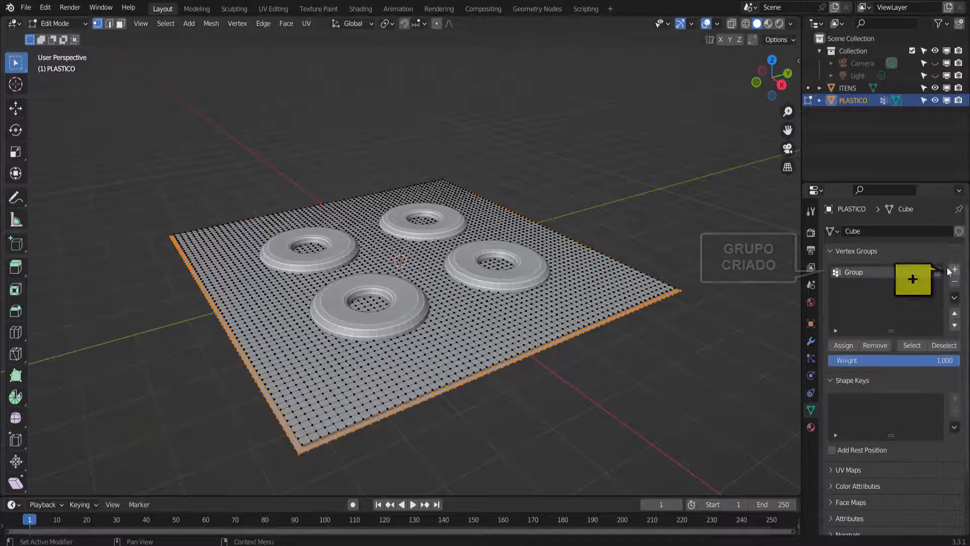
pyautogui.doubleClick(852, 273)
pyautogui.write('FIXADORES')
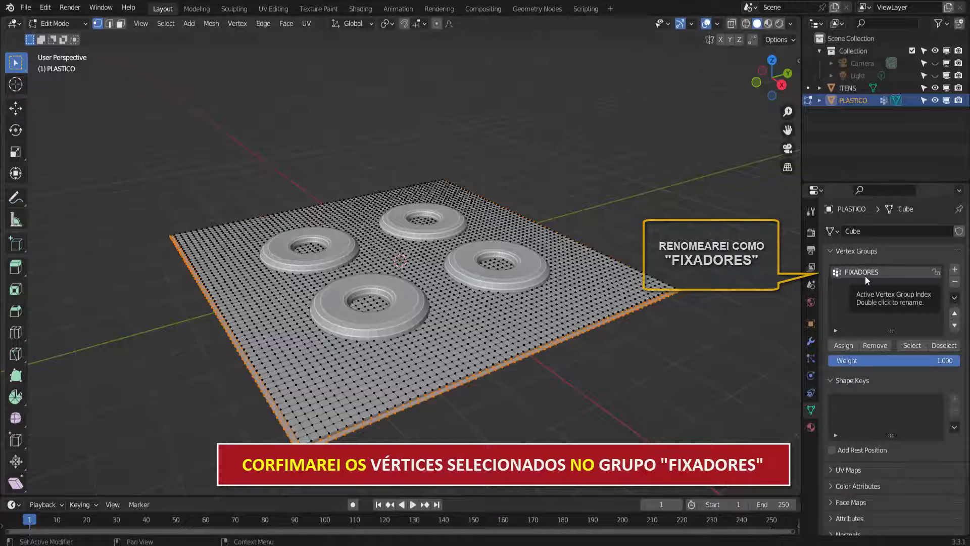
pyautogui.click(847, 347)
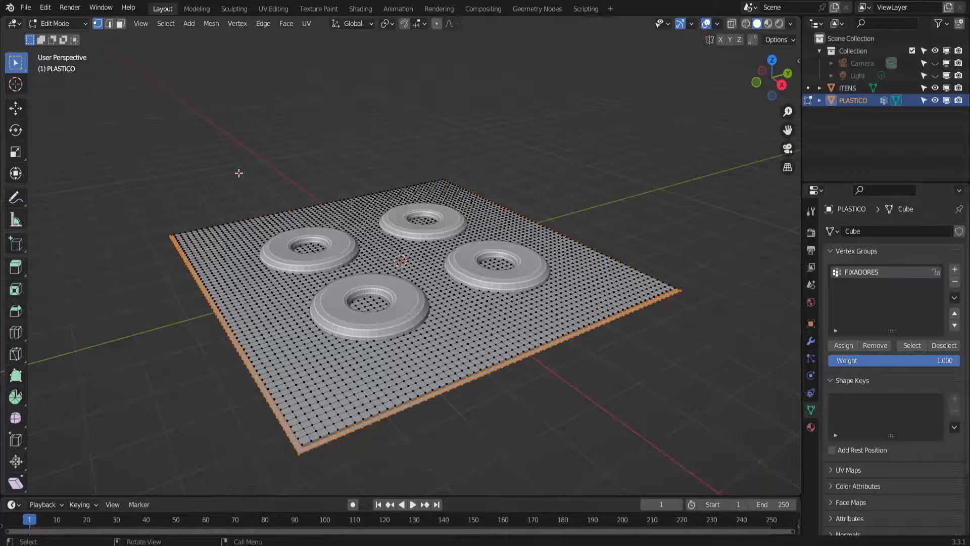
pyautogui.click(58, 23)
pyautogui.click(59, 37)
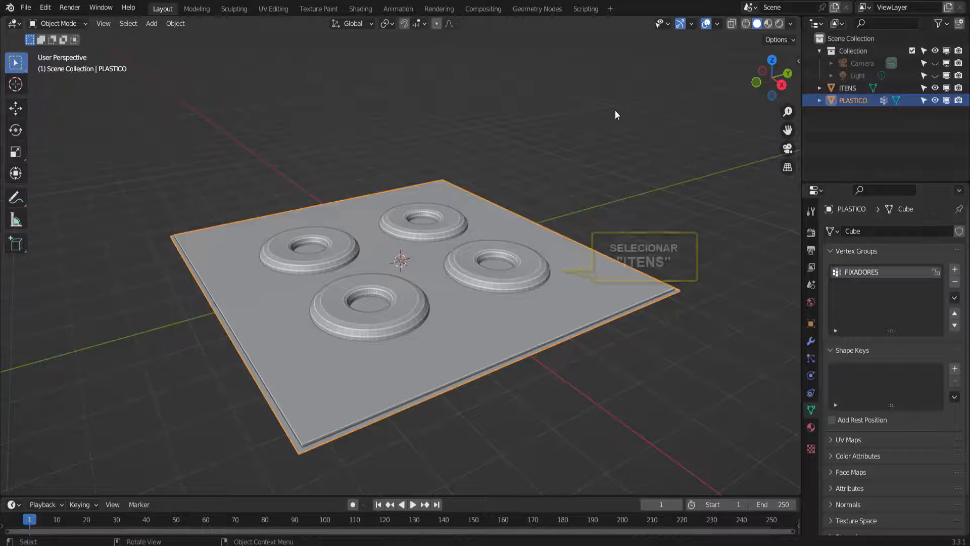
# Add Collision physics to the ITENS object
pyautogui.click(502, 249)
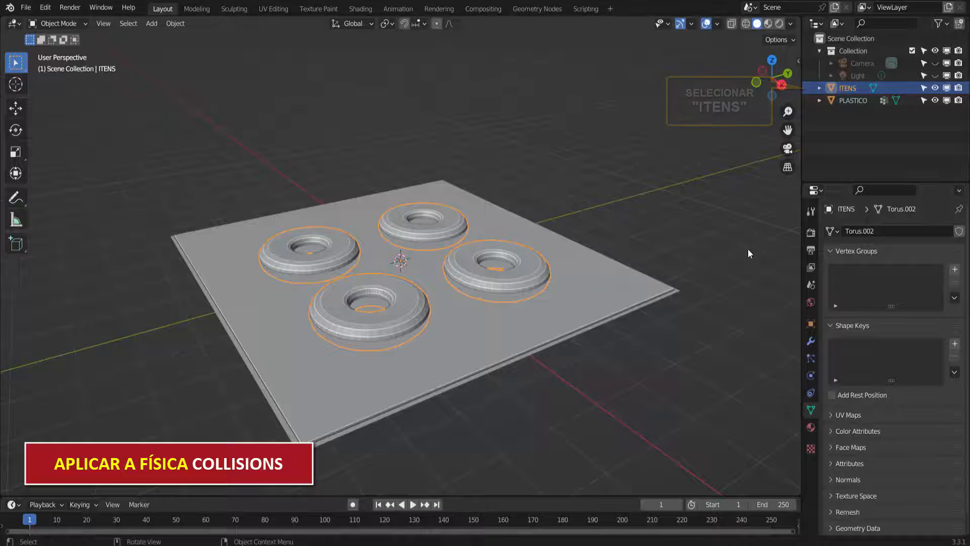
pyautogui.click(811, 375)
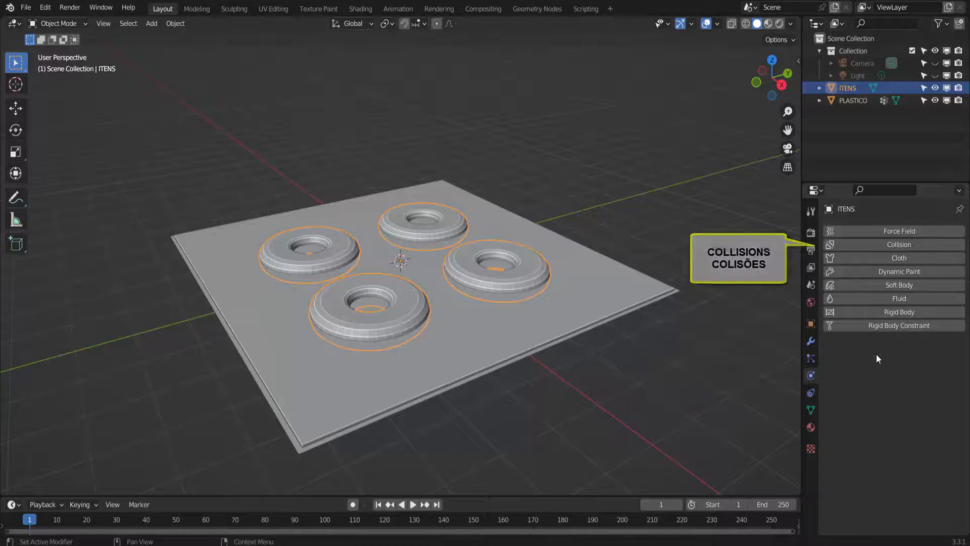
pyautogui.click(869, 247)
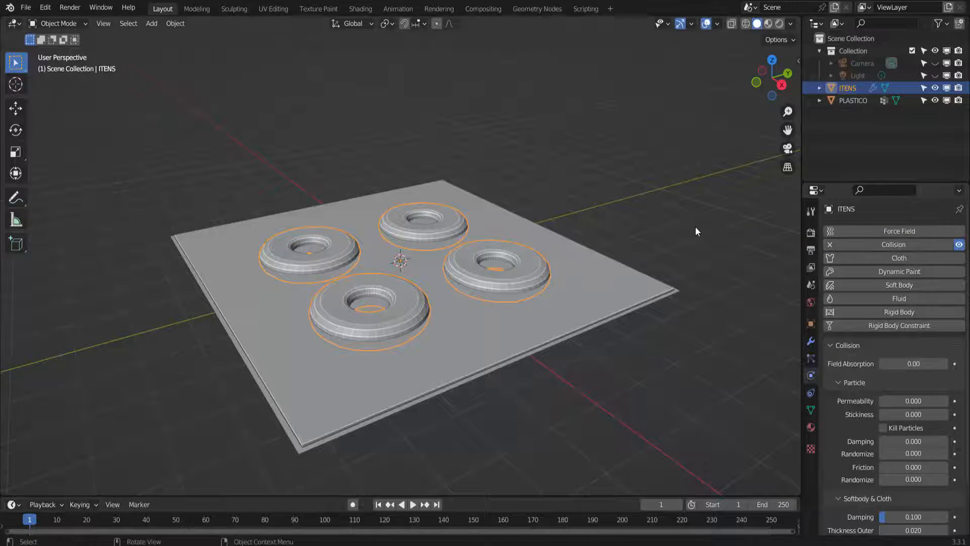
# Add Cloth physics to PLASTICO and enable Pressure with a pressure of -0.08 and a pressure scale of 0
pyautogui.click(639, 290)
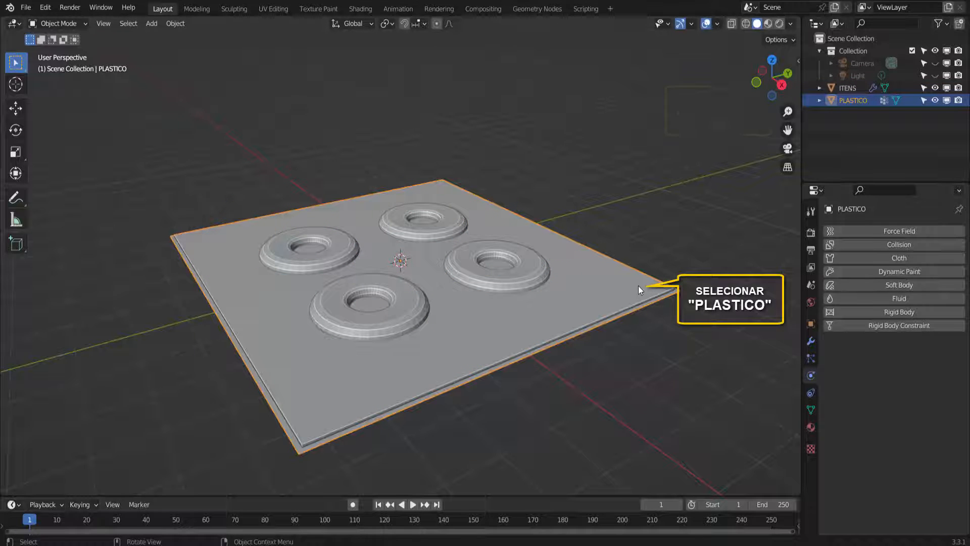
pyautogui.click(899, 258)
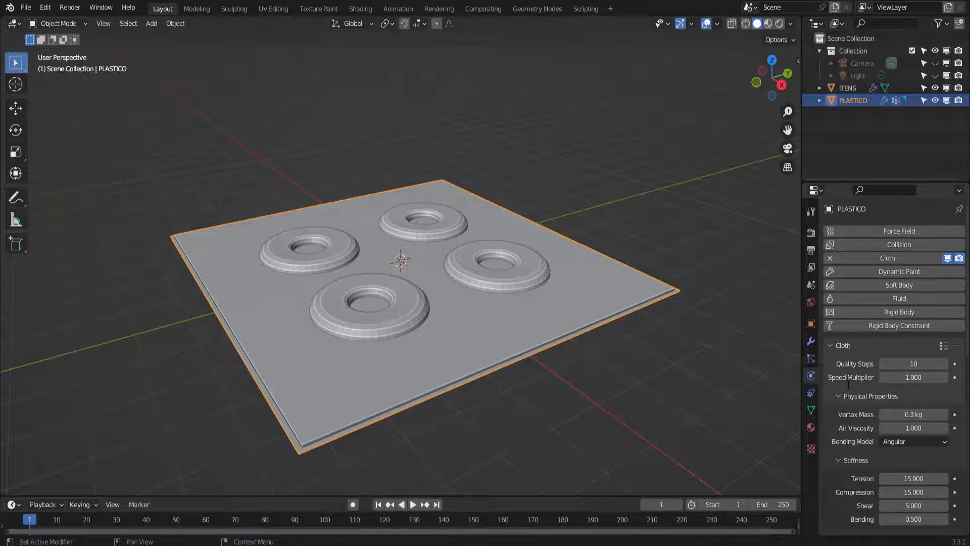
pyautogui.scroll(-12, 848, 384)
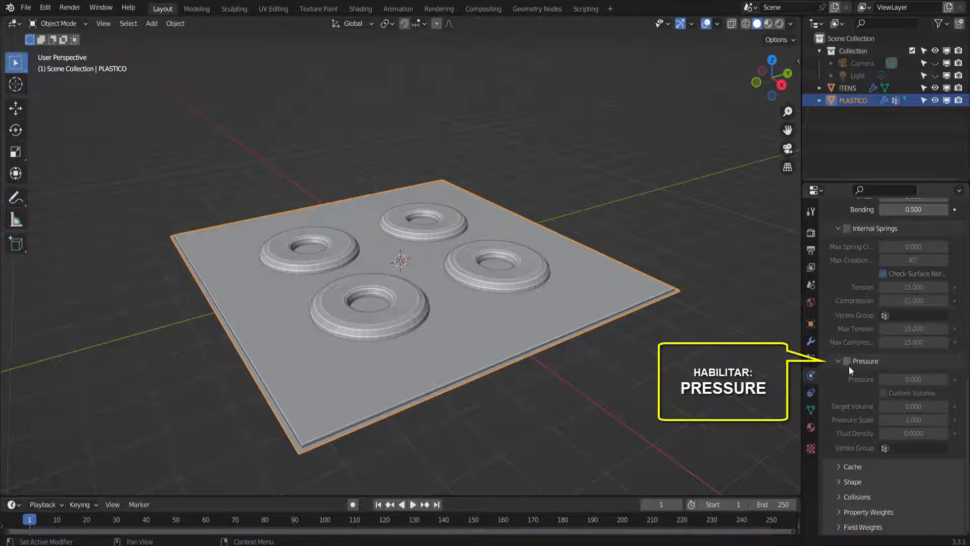
pyautogui.click(847, 360)
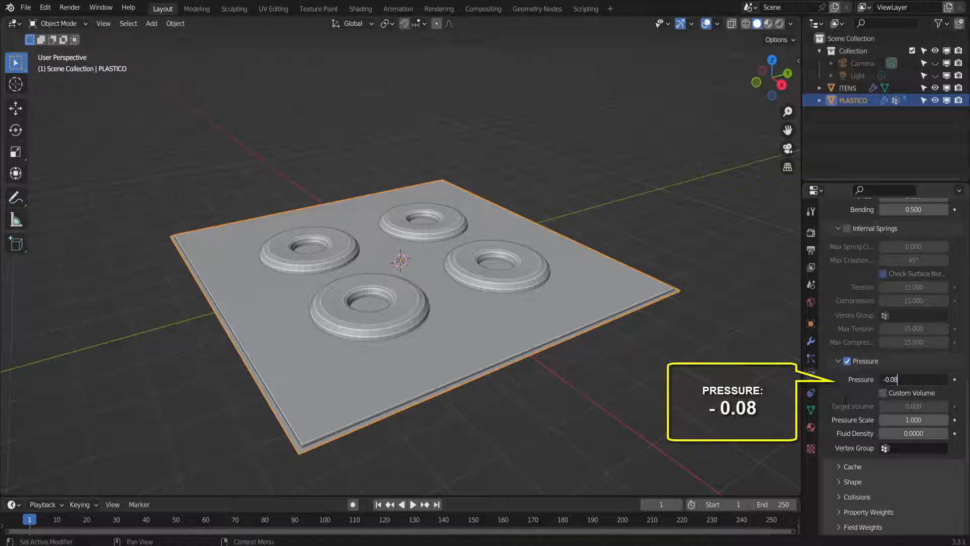
pyautogui.press('Return')
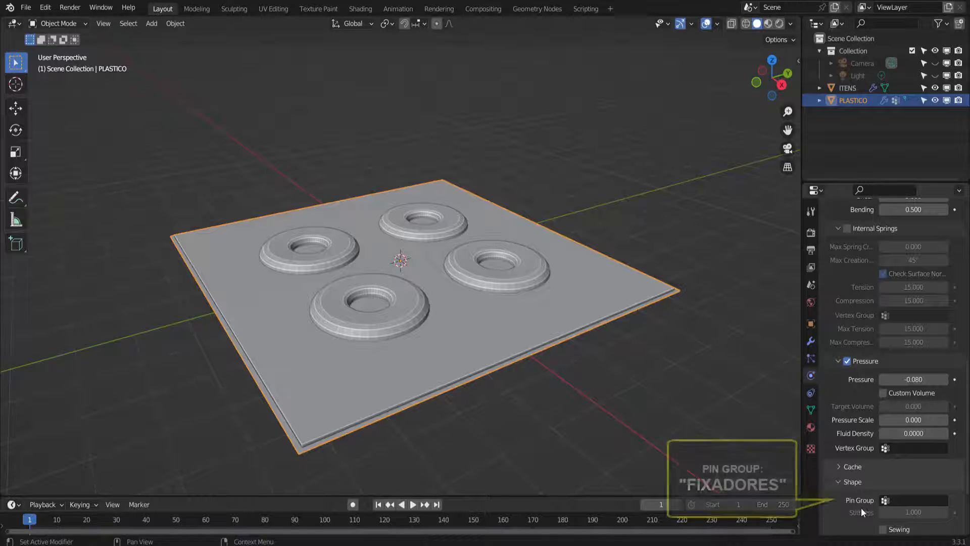
# Set FIXADORES as the pin group in the Shape settings of PLASTICO's cloth
pyautogui.click(898, 499)
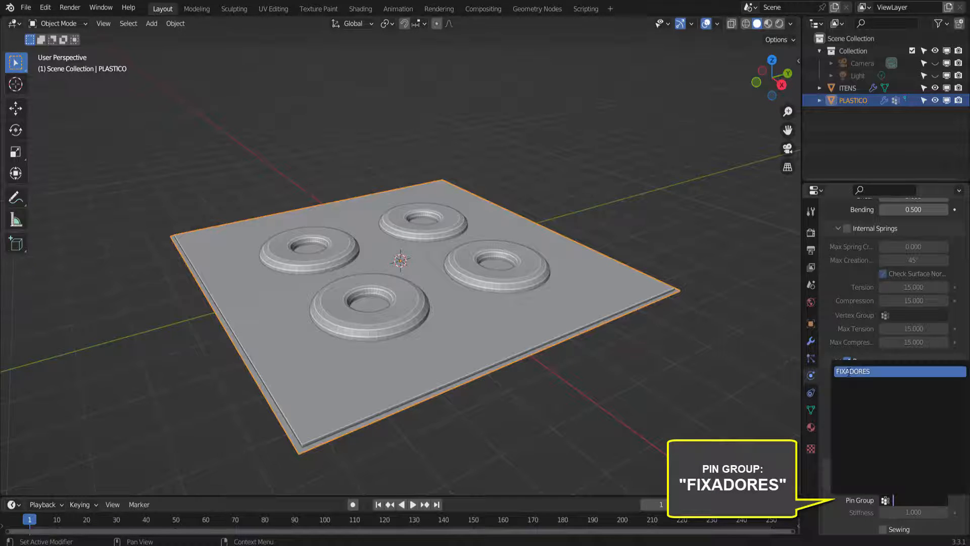
pyautogui.click(851, 371)
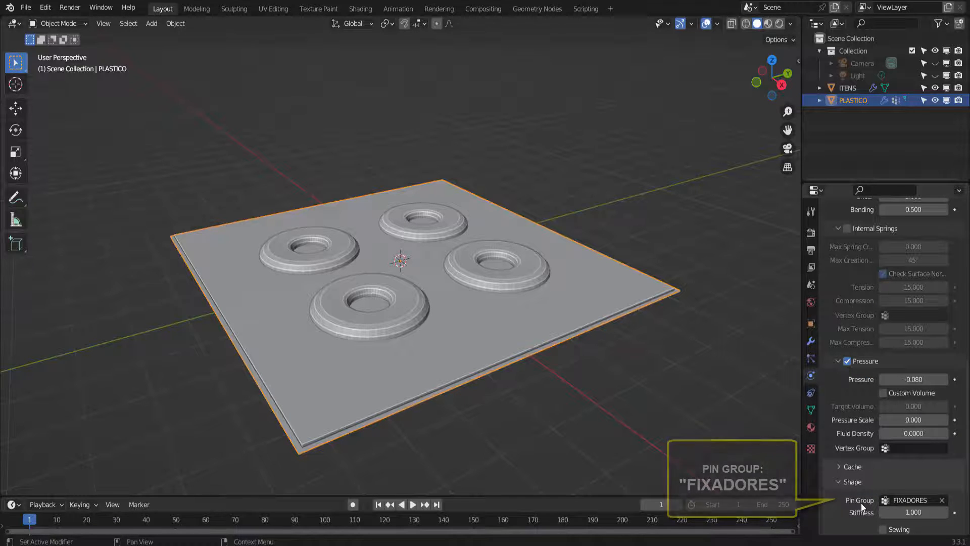
pyautogui.scroll(-3, 861, 502)
pyautogui.scroll(-1, 861, 502)
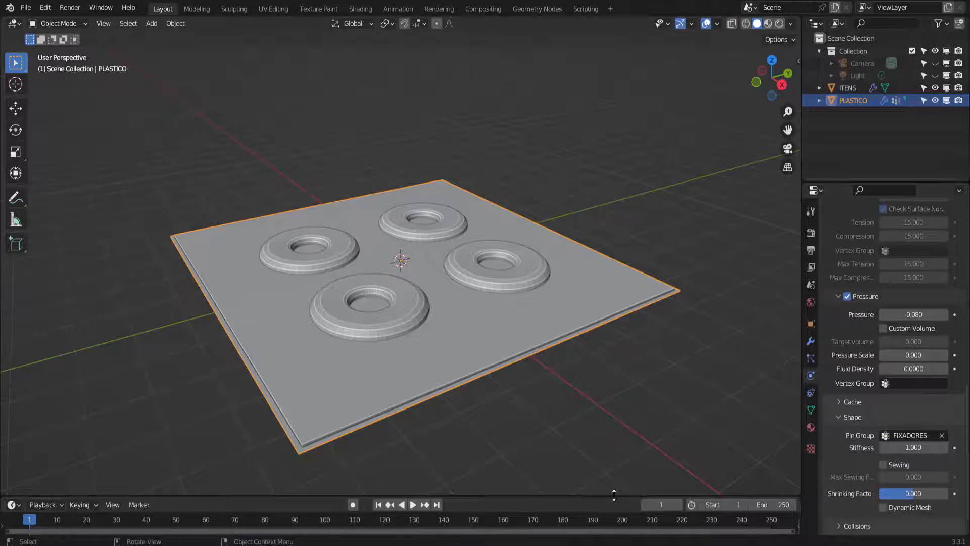
# Enlarge the timeline and play the cloth simulation, stopping it at frame 17
pyautogui.moveTo(614, 495); pyautogui.dragTo(630, 437)
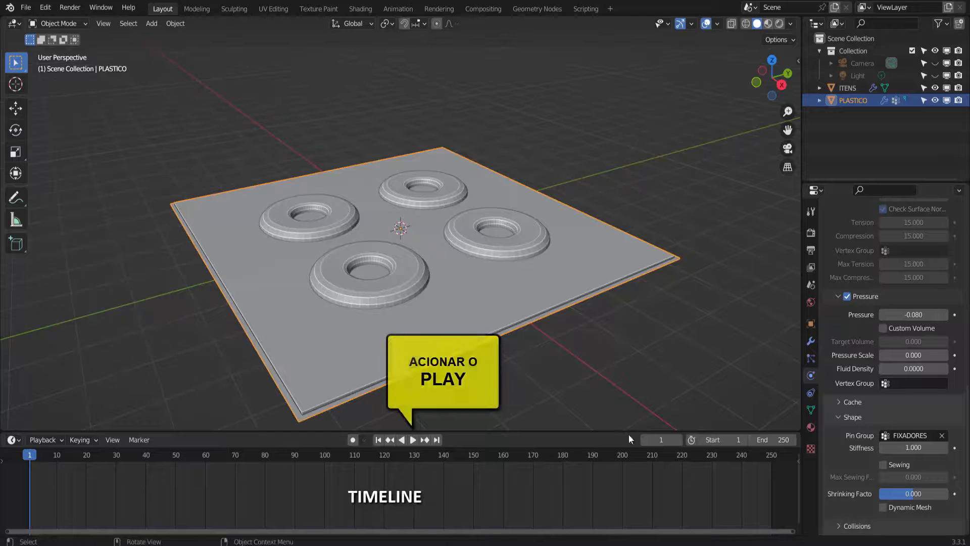
pyautogui.click(414, 441)
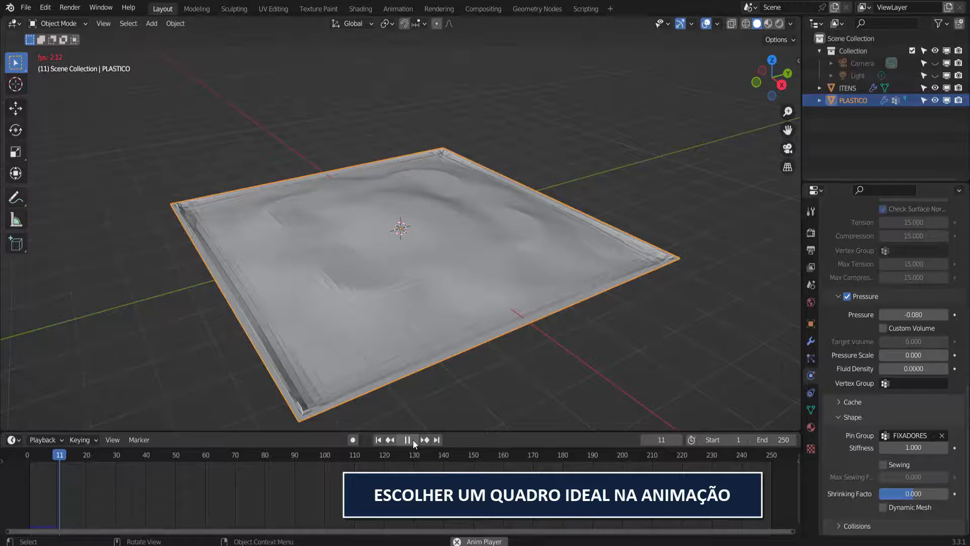
pyautogui.click(413, 440)
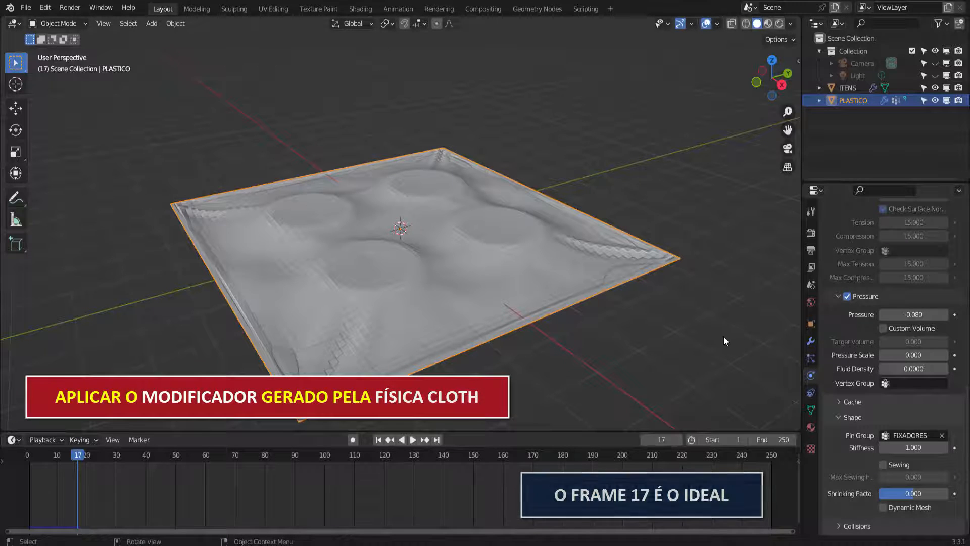
# Apply PLASTICO's Cloth modifier at frame 17 and check its physics settings
pyautogui.click(810, 340)
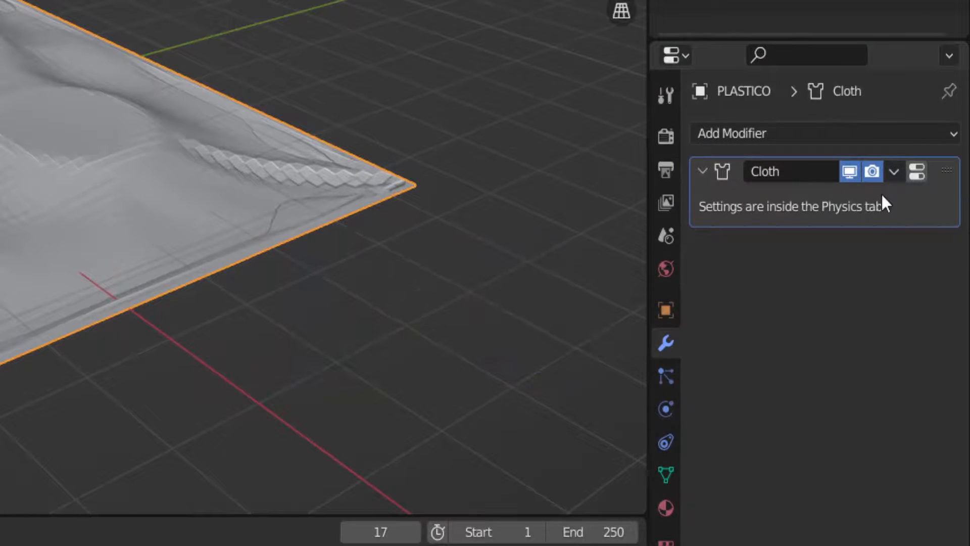
pyautogui.click(893, 173)
pyautogui.click(776, 202)
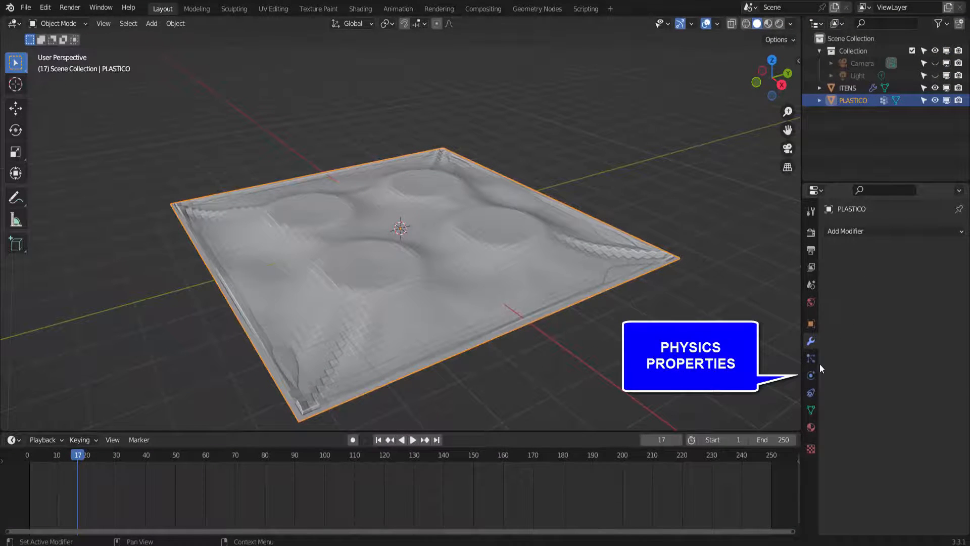
pyautogui.click(810, 375)
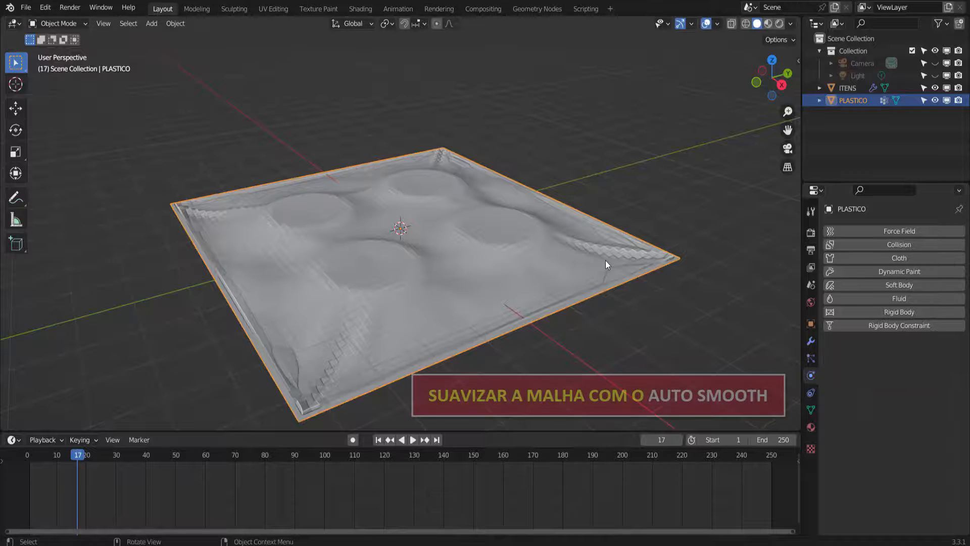
# Apply Shade Smooth to PLASTICO and switch the viewport to Material Preview shading
pyautogui.rightClick(601, 96)
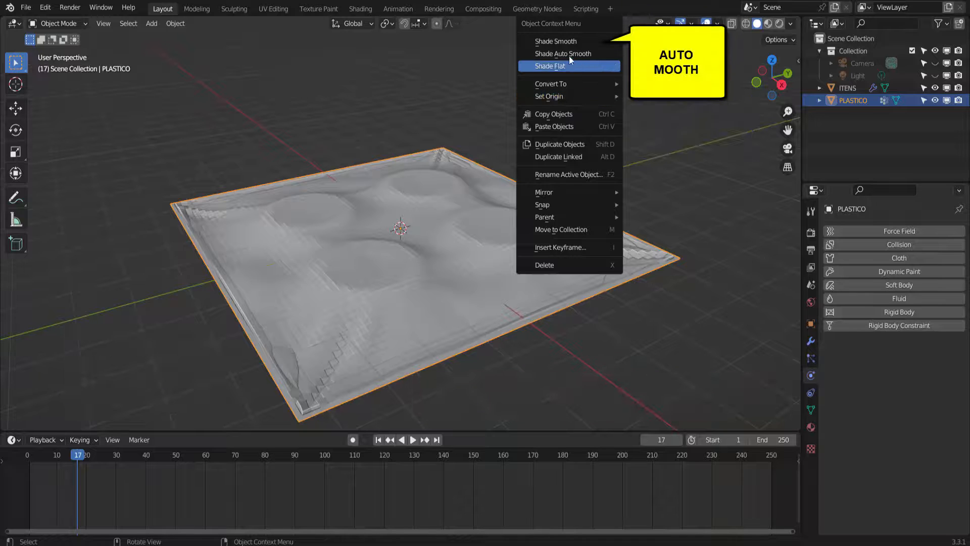
pyautogui.click(547, 41)
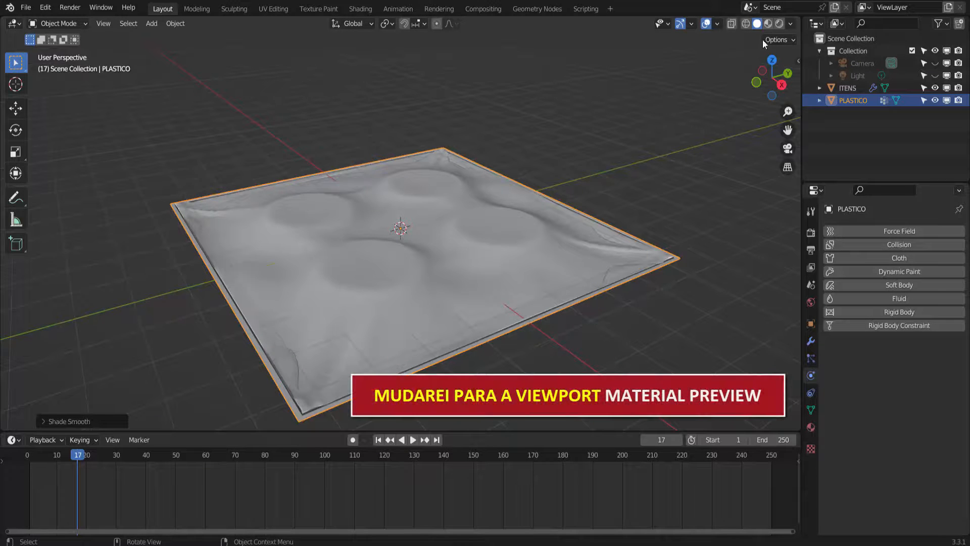
pyautogui.click(768, 24)
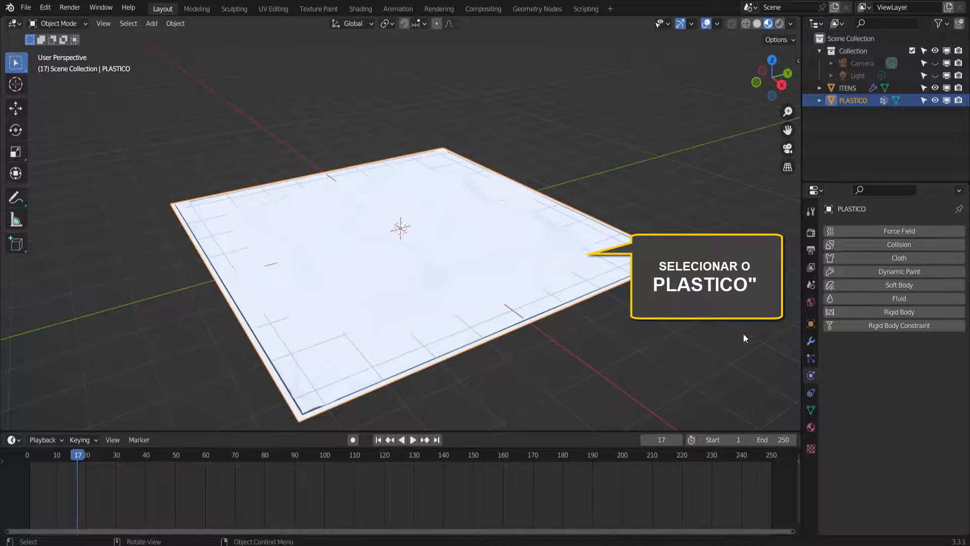
# Create a new material on the PLASTICO object, name it PLASTICO and bring its surface settings into view
pyautogui.click(810, 426)
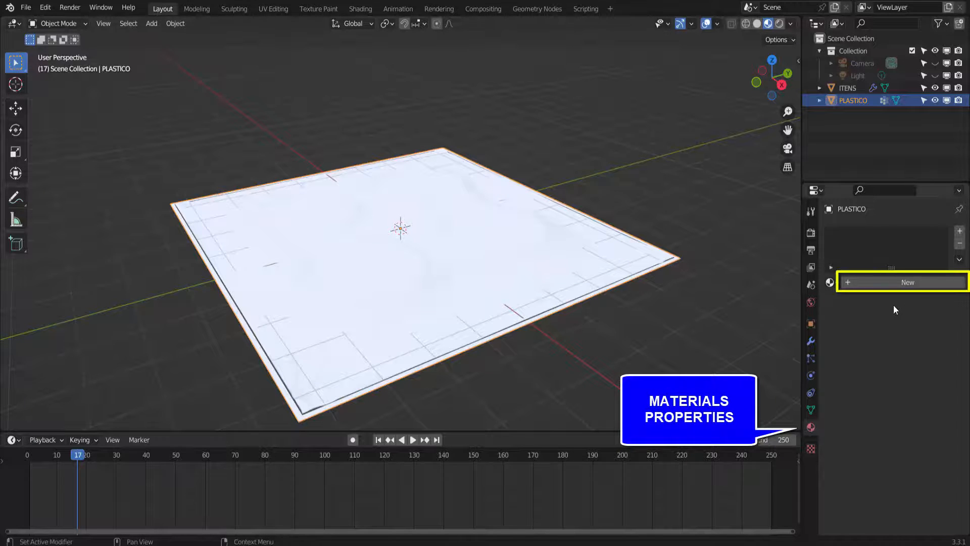
pyautogui.click(911, 283)
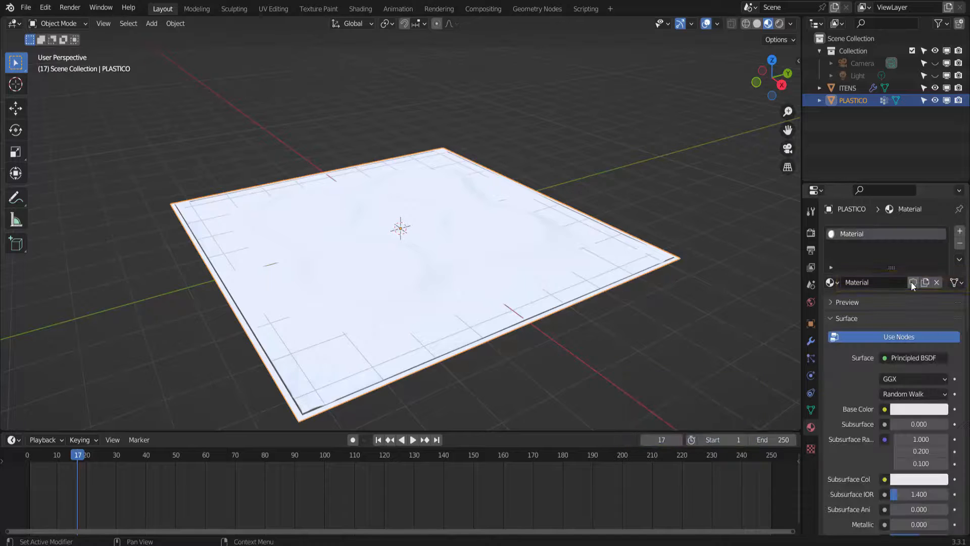
pyautogui.doubleClick(847, 233)
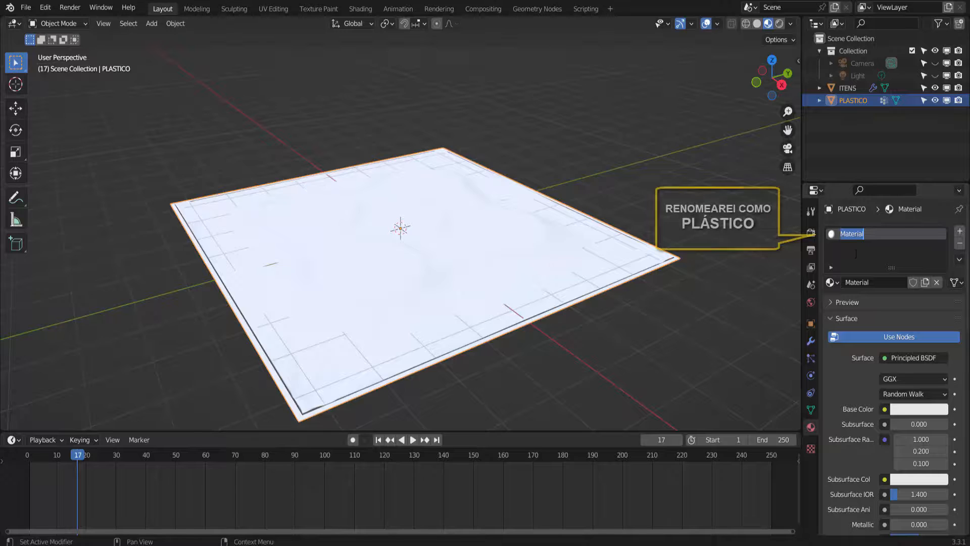
pyautogui.write('PLASTICO')
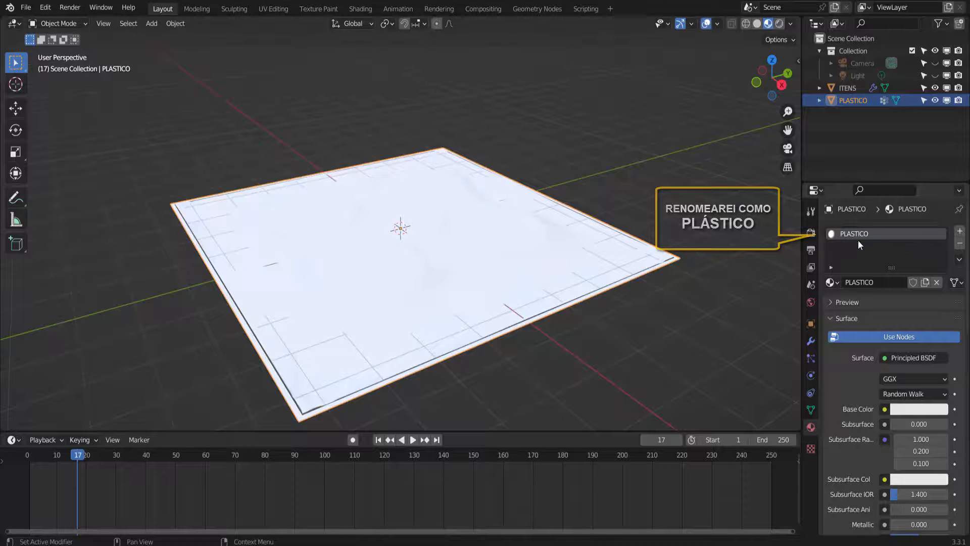
pyautogui.scroll(-8, 847, 400)
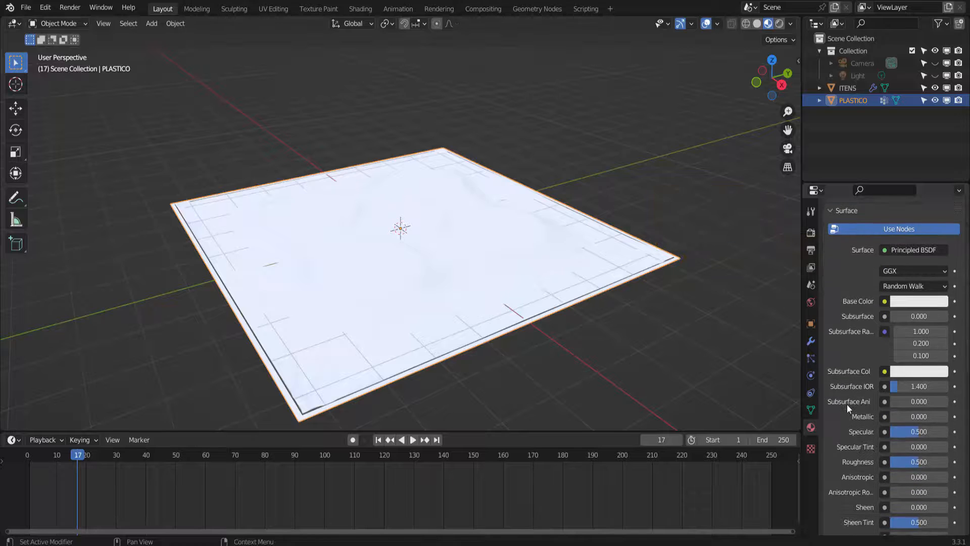
# Set the PLASTICO material's Roughness to 0.06 and its Transmission to 0.957
pyautogui.scroll(-1, 847, 405)
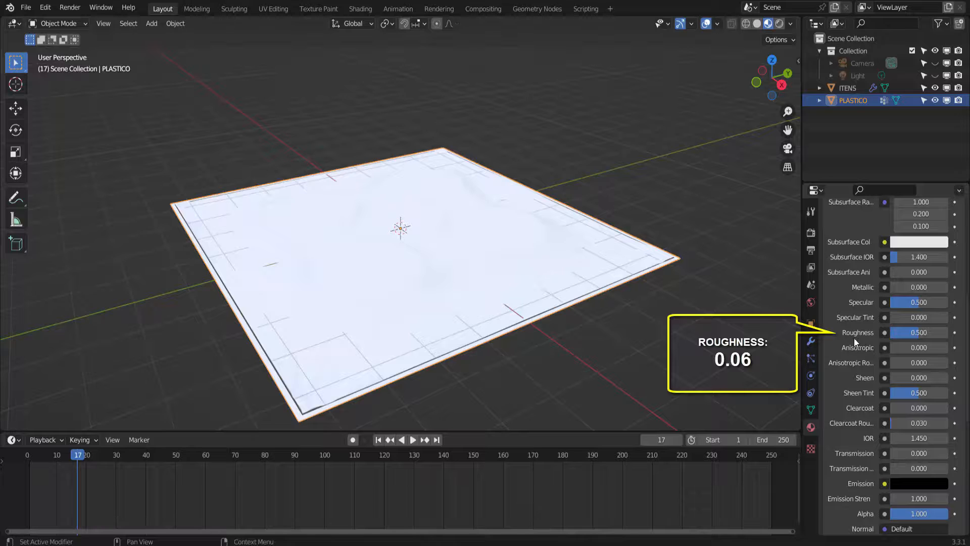
pyautogui.click(913, 335)
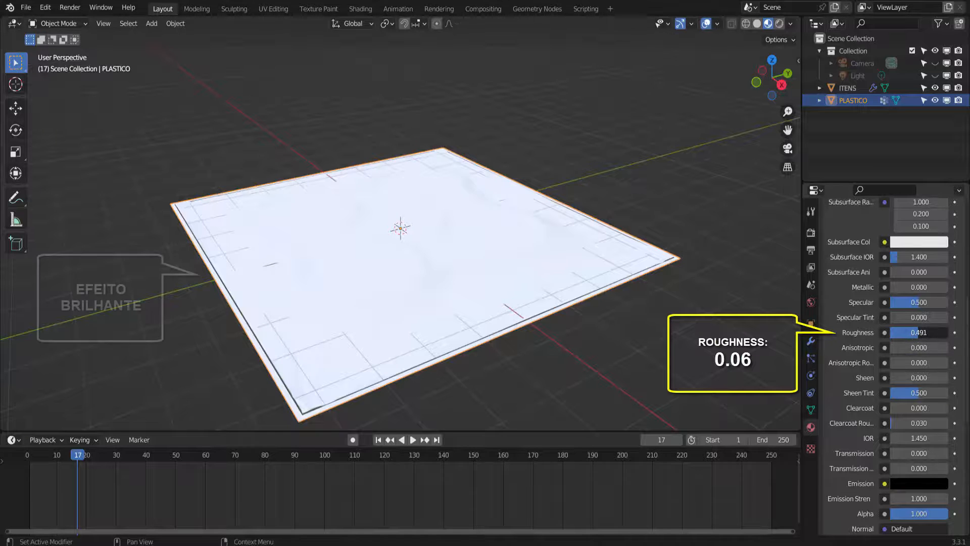
pyautogui.write('0.06')
pyautogui.press('Return')
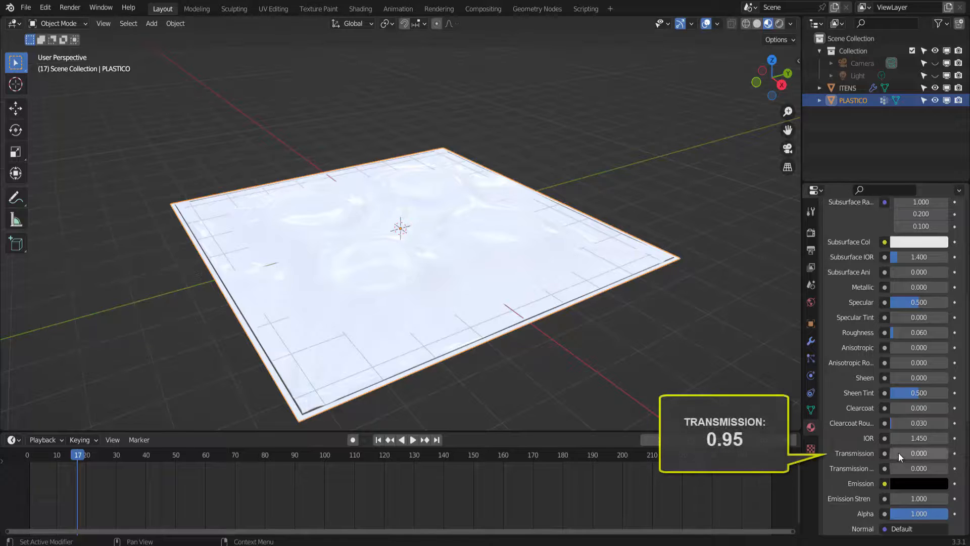
pyautogui.moveTo(898, 452); pyautogui.dragTo(945, 452)
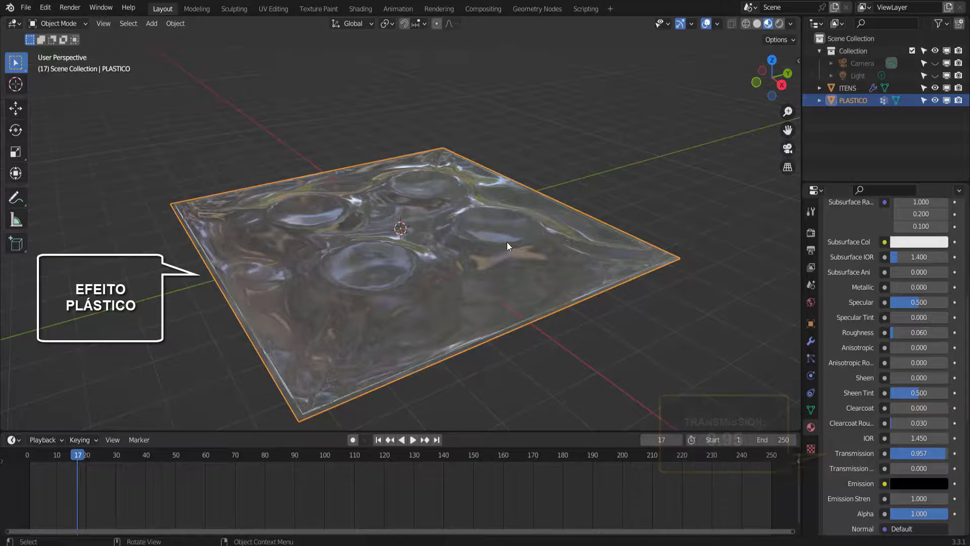
# Set the PLASTICO material's Blend Mode to Alpha Blend and enable Screen Space Refraction
pyautogui.scroll(-8, 853, 429)
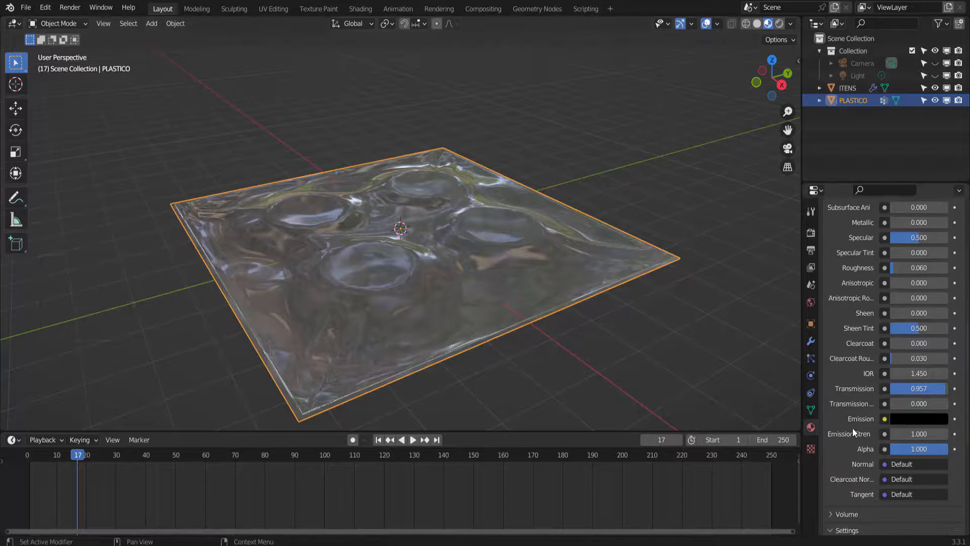
pyautogui.scroll(-3, 853, 427)
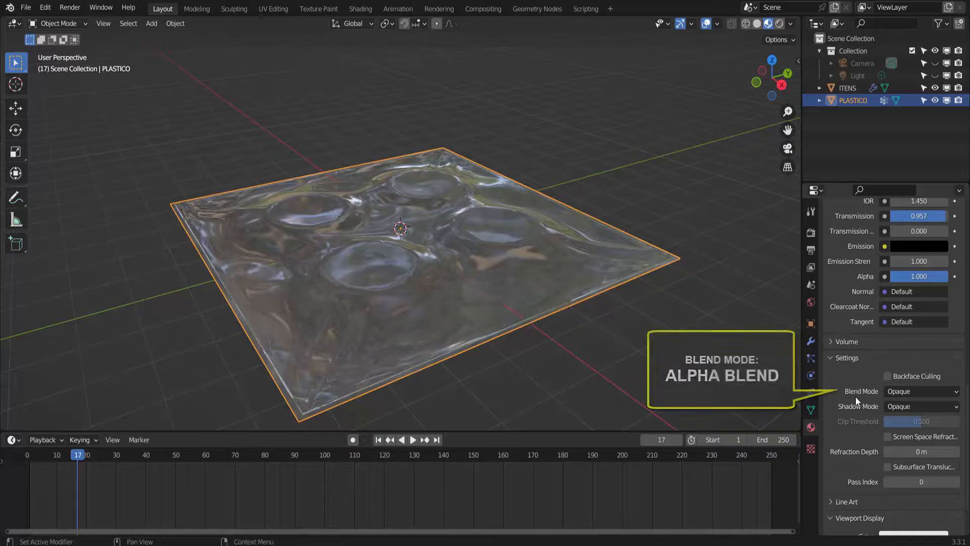
pyautogui.click(914, 391)
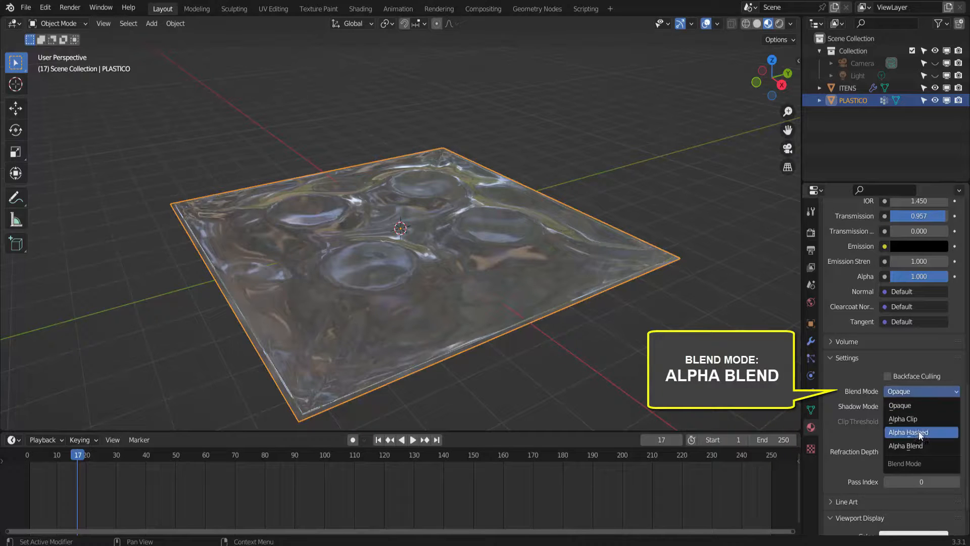
pyautogui.click(916, 444)
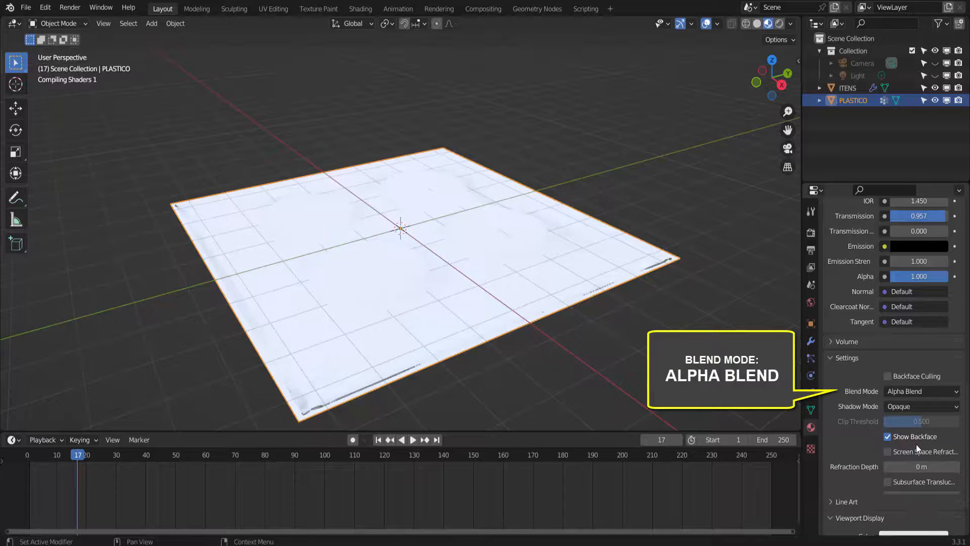
pyautogui.click(887, 452)
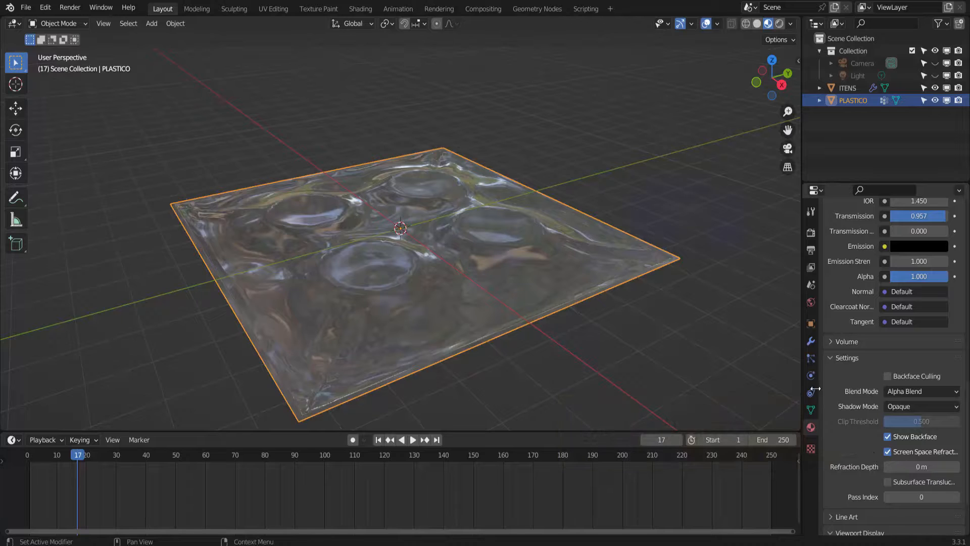
# Enable Screen Space Reflections with Refraction in the render properties and inspect the items through the plastic
pyautogui.click(810, 235)
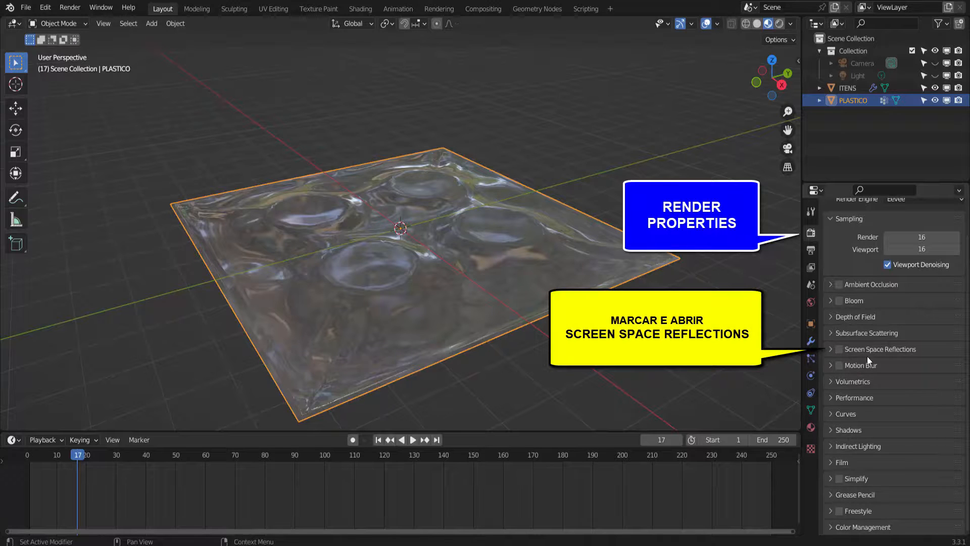
pyautogui.click(839, 350)
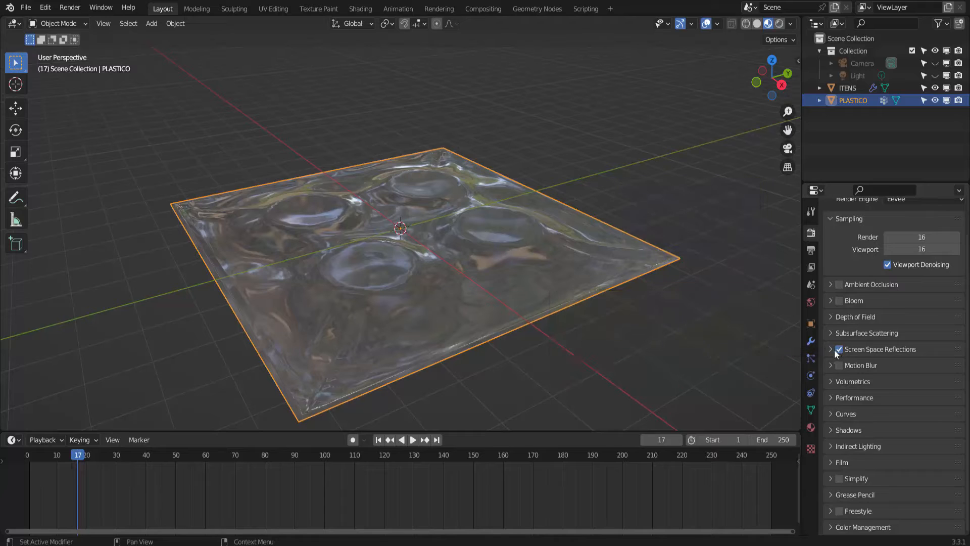
pyautogui.click(830, 349)
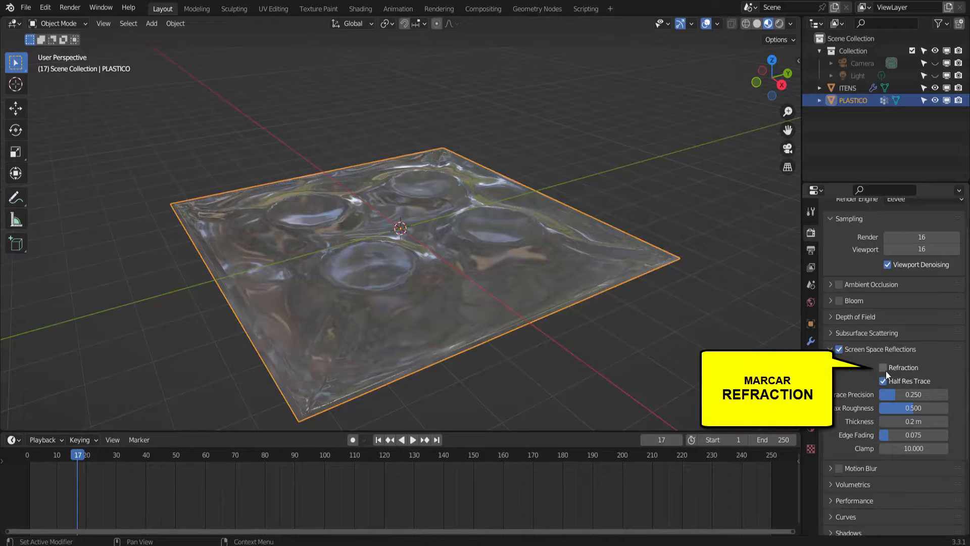
pyautogui.click(883, 368)
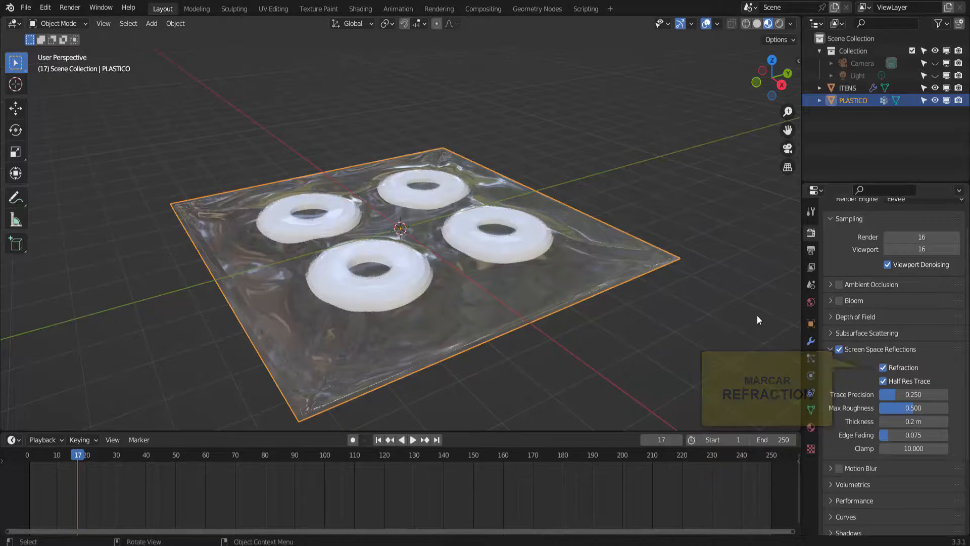
pyautogui.scroll(3, 570, 291)
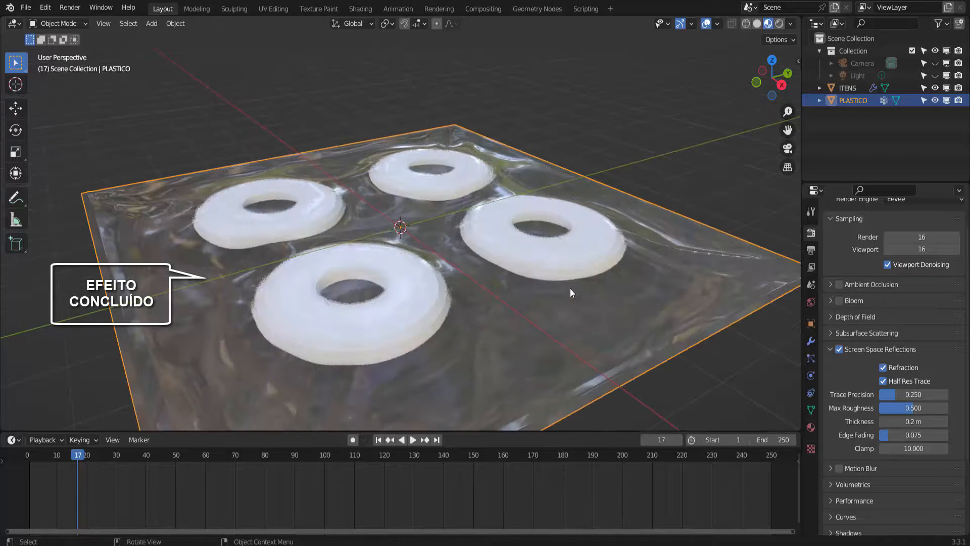
pyautogui.moveTo(574, 285); pyautogui.dragTo(717, 289, button='middle')
pyautogui.scroll(-2, 690, 246)
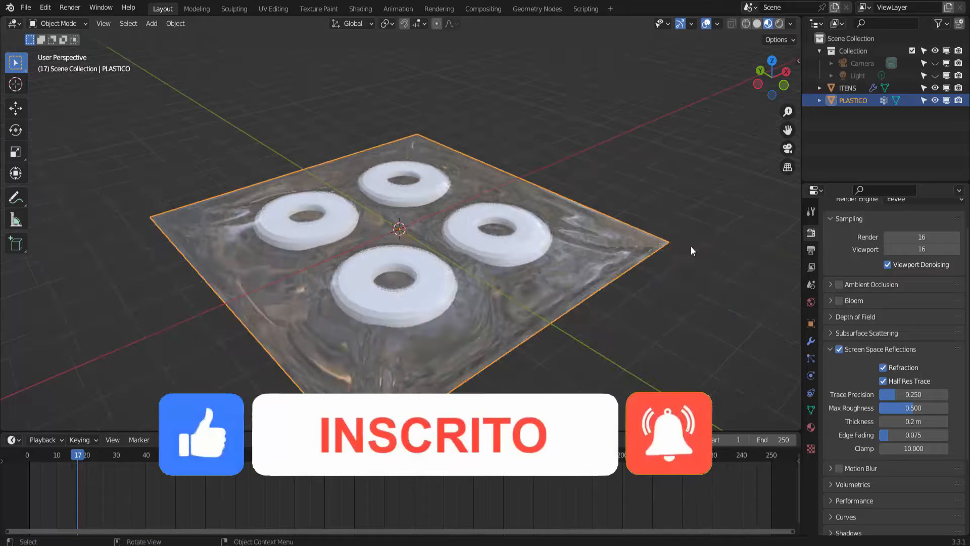
pyautogui.moveTo(689, 247)
pyautogui.mouseDown(button='middle')
pyautogui.moveTo(712, 229)
pyautogui.moveTo(690, 240)
pyautogui.mouseUp(button='middle')
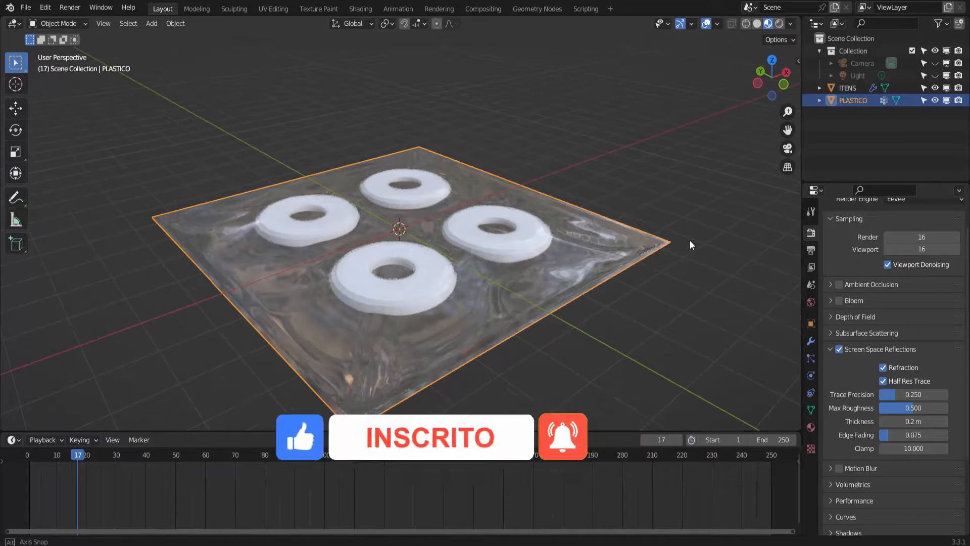